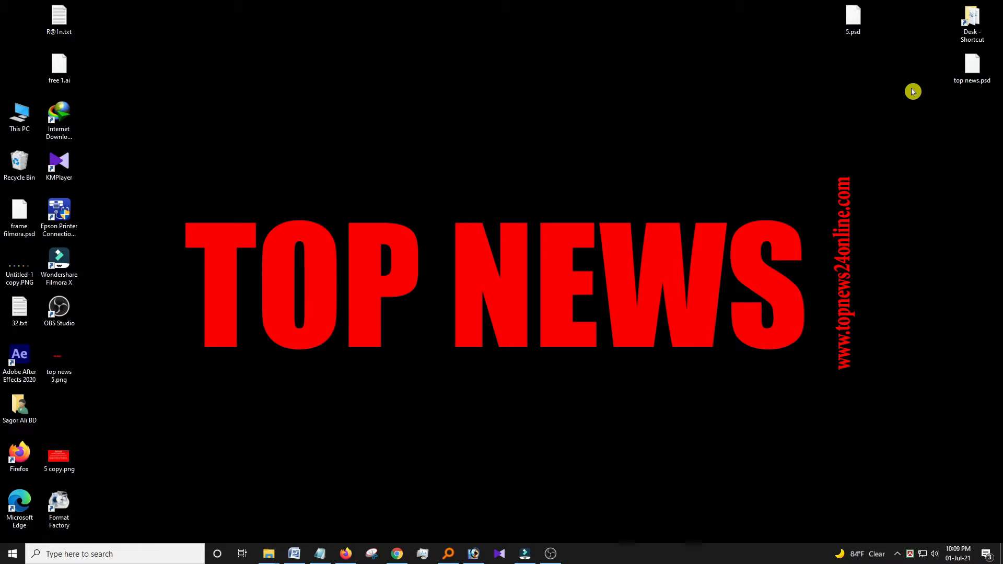
Step: Open Microsoft Office Excel 2007 with a blank workbook
{"action": "key", "text": "super"}
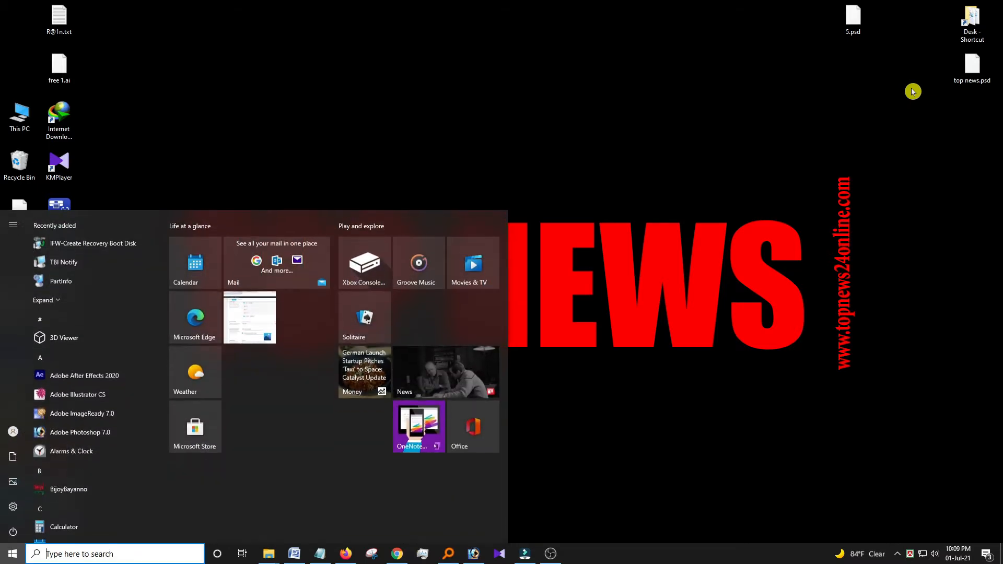
{"action": "type", "text": "ex"}
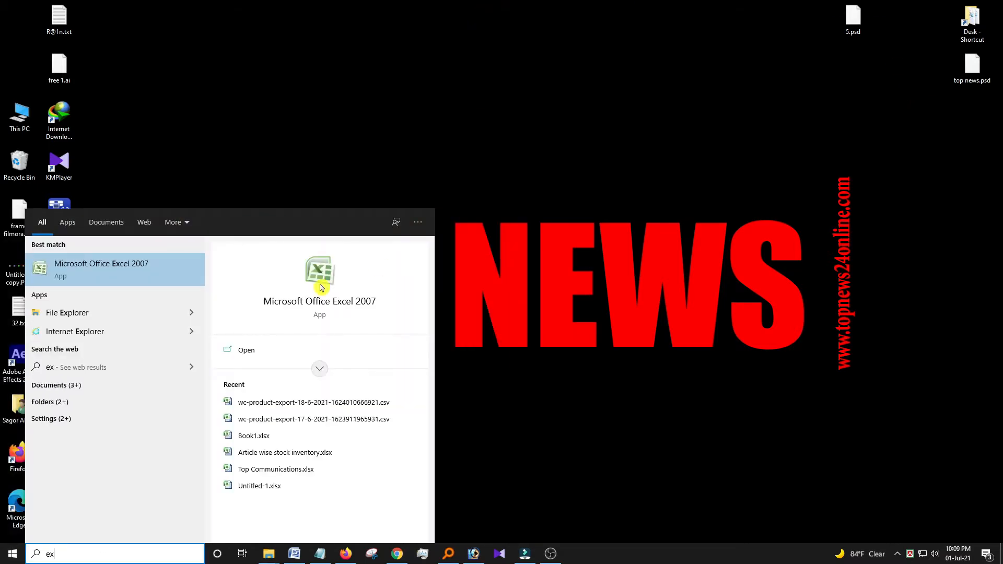
{"action": "left_click", "coordinate": [134, 269]}
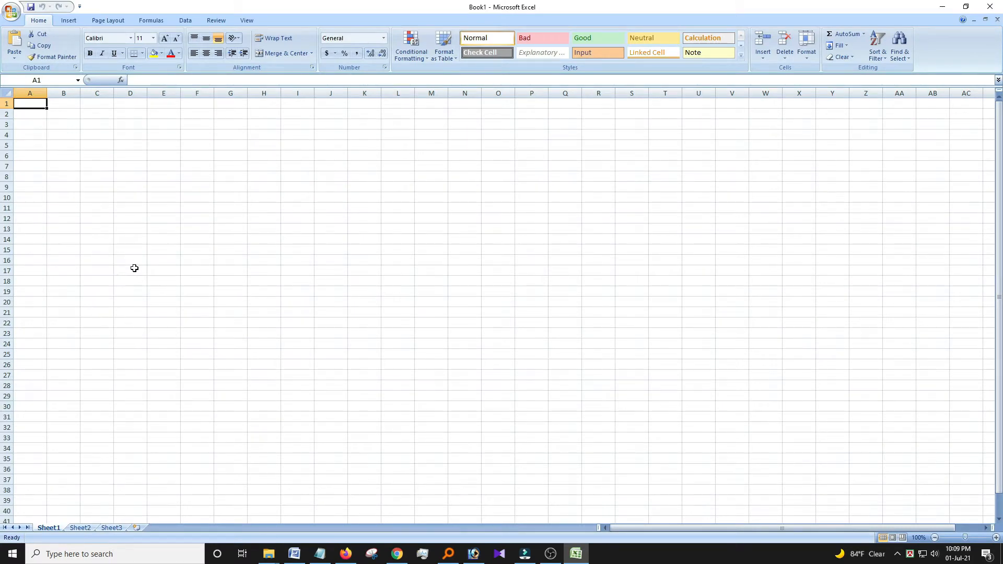
Step: Enter the headings Code in cell E7 and Barcode in cell F7
{"action": "left_click", "coordinate": [164, 165]}
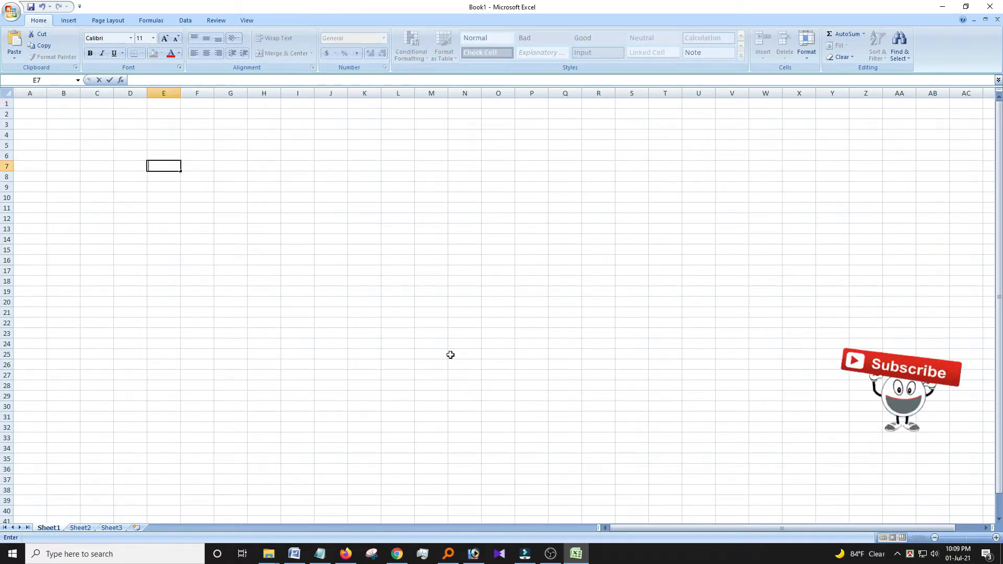
{"action": "type", "text": "Code"}
{"action": "key", "text": "Tab"}
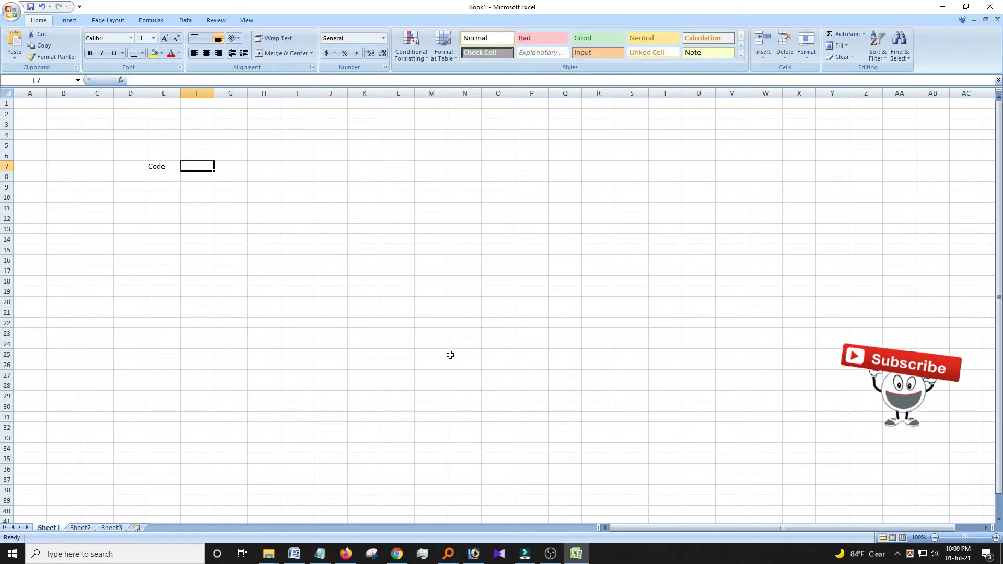
{"action": "type", "text": "Bar"}
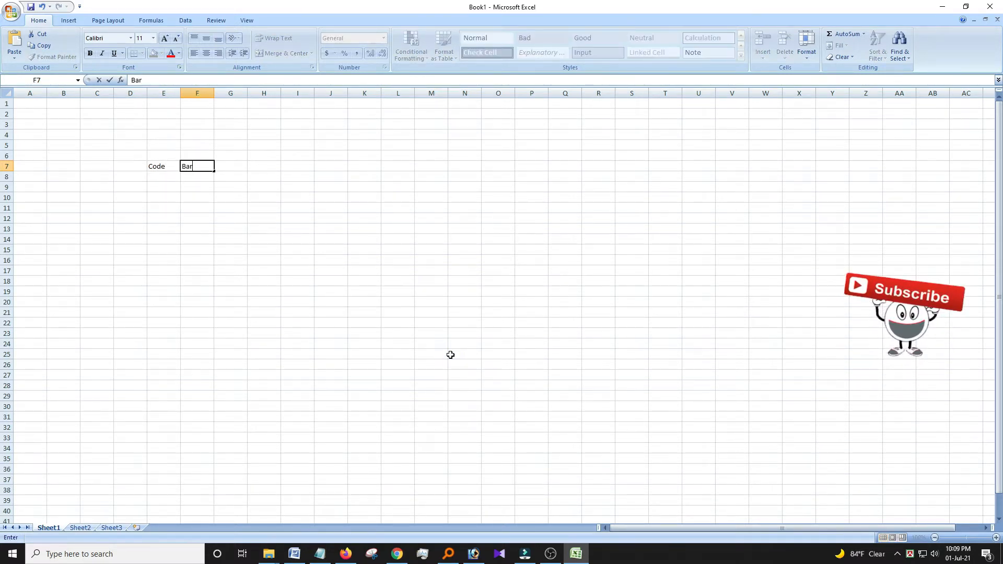
{"action": "type", "text": "code"}
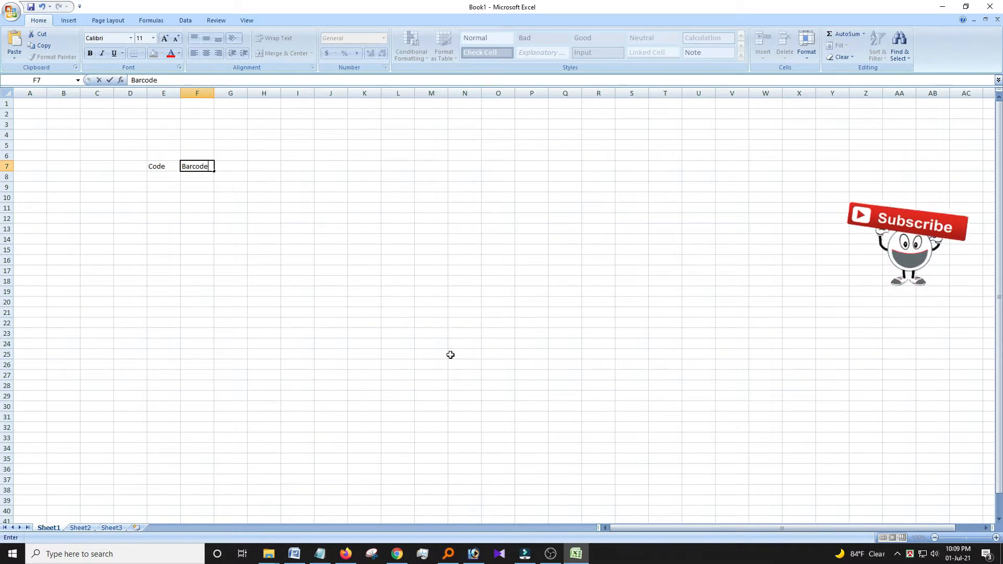
{"action": "key", "text": "Return"}
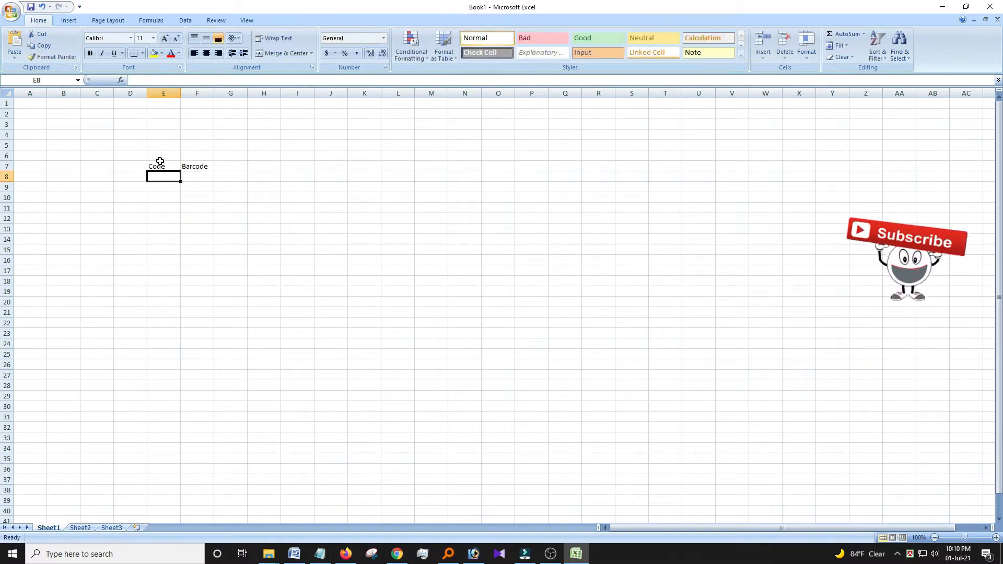
Step: Set the font size of the Code and Barcode headings in E7:F7 to 50
{"action": "left_click_drag", "start_coordinate": [156, 165], "coordinate": [198, 166]}
{"action": "left_click", "coordinate": [144, 38]}
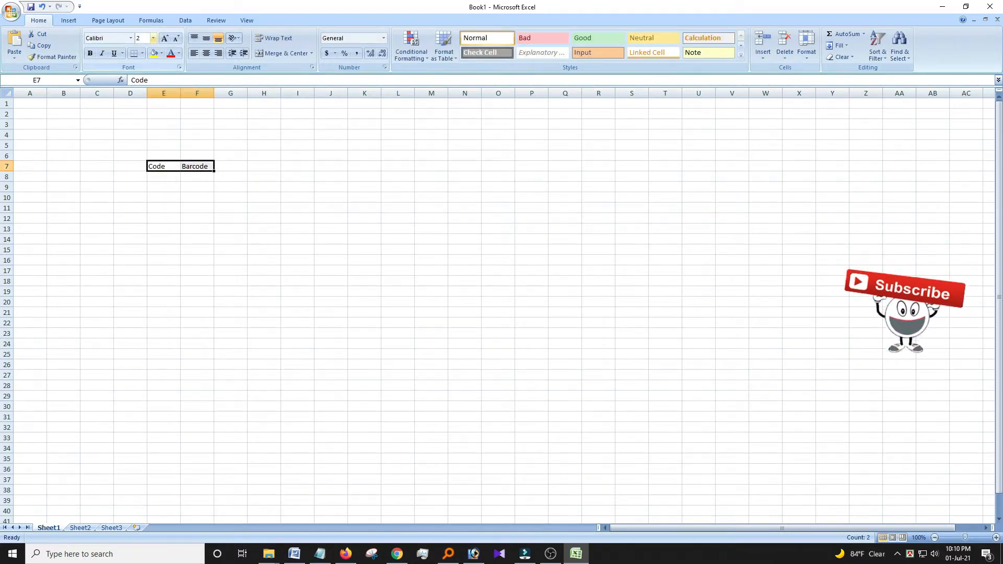
{"action": "type", "text": "50"}
{"action": "key", "text": "Return"}
Step: AutoFit the column width for the Code and Barcode headings in row 7
{"action": "left_click", "coordinate": [165, 178]}
{"action": "left_click", "coordinate": [807, 48]}
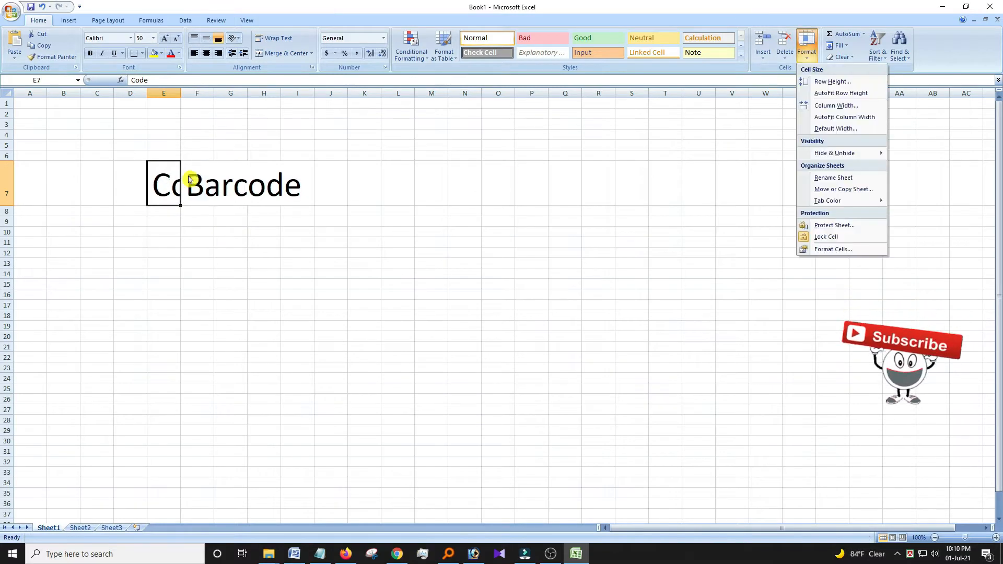
{"action": "left_click", "coordinate": [191, 179]}
{"action": "left_click", "coordinate": [119, 173]}
{"action": "left_click_drag", "start_coordinate": [161, 178], "coordinate": [264, 180]}
{"action": "left_click", "coordinate": [807, 48]}
{"action": "left_click", "coordinate": [840, 119]}
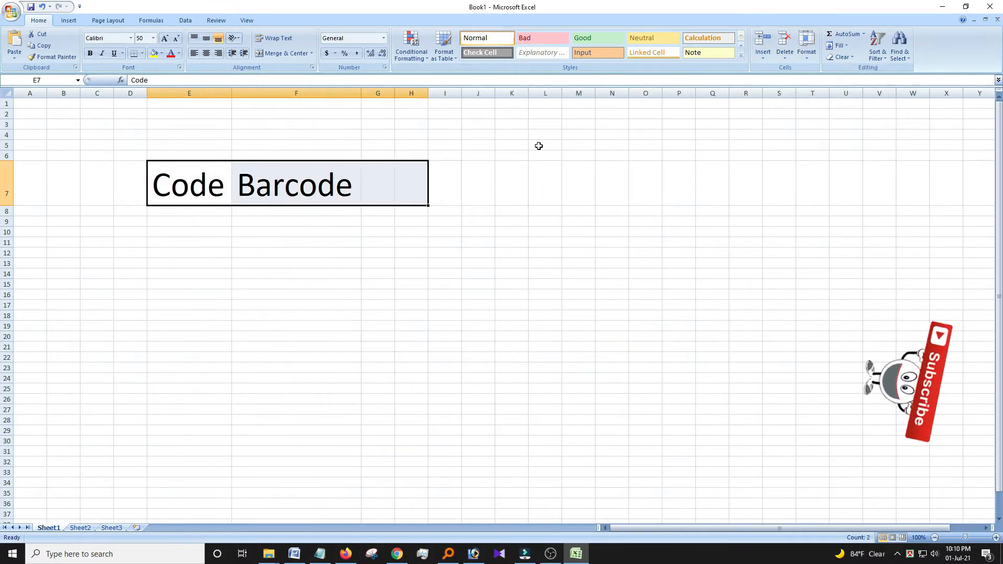
Step: Widen columns E and F to roughly equal widths and fill the heading cells E7:F7 with yellow
{"action": "left_click", "coordinate": [230, 188]}
{"action": "left_click_drag", "start_coordinate": [233, 93], "coordinate": [304, 98]}
{"action": "left_click_drag", "start_coordinate": [433, 93], "coordinate": [461, 95]}
{"action": "left_click", "coordinate": [214, 211]}
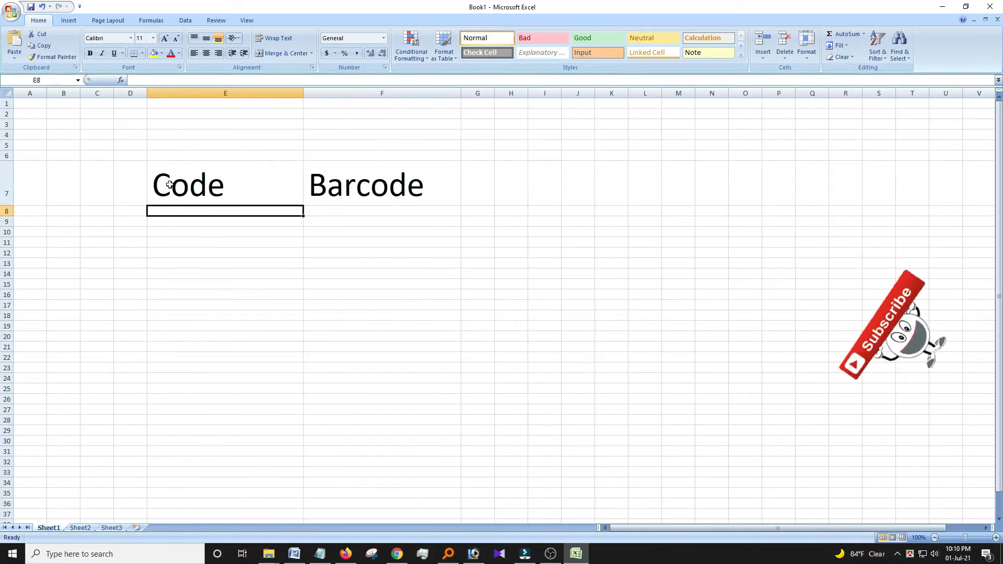
{"action": "left_click_drag", "start_coordinate": [214, 188], "coordinate": [365, 187]}
{"action": "left_click", "coordinate": [154, 54]}
Step: Enter the code 1254835 in cell E8 under the Code heading
{"action": "left_click", "coordinate": [170, 212]}
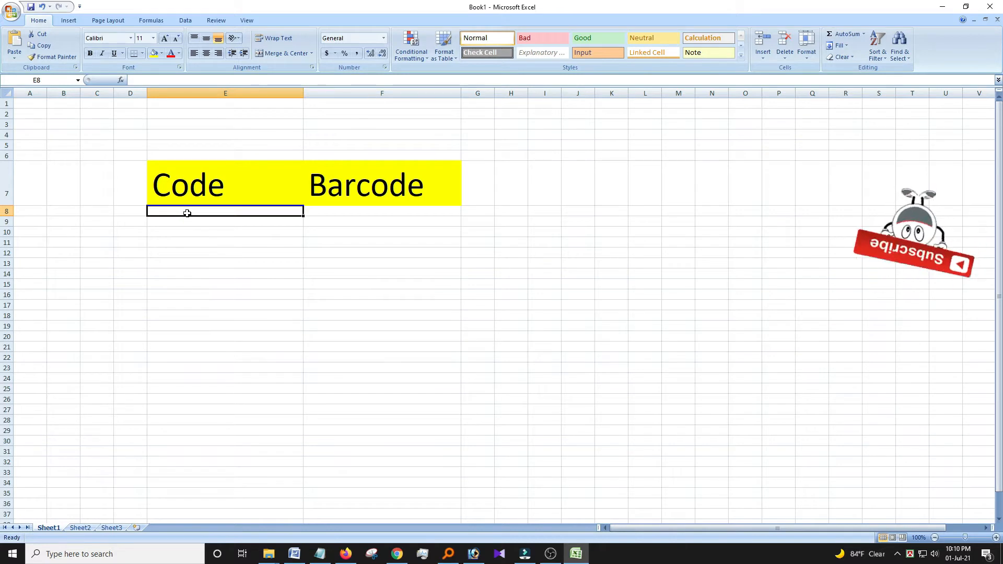
{"action": "type", "text": "12345"}
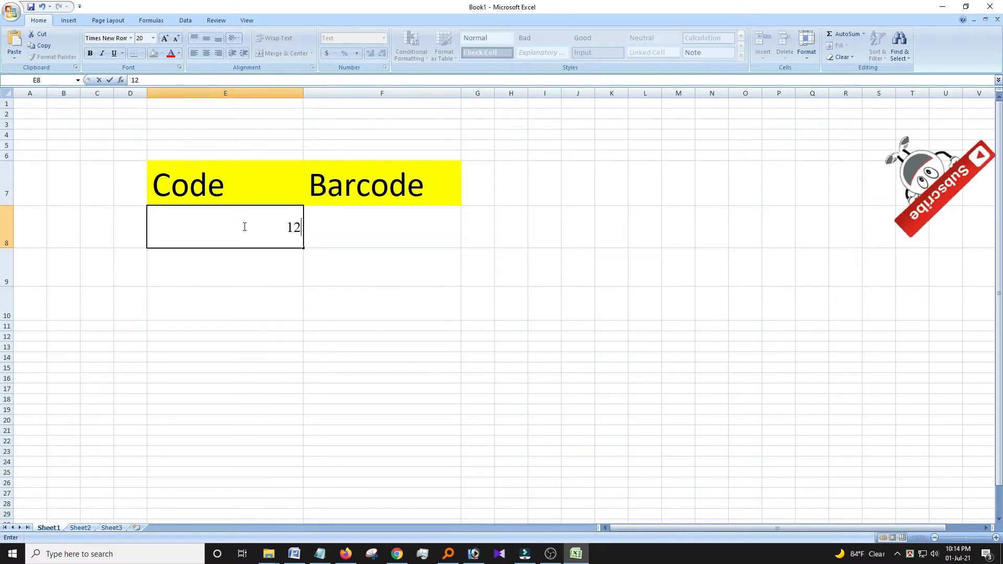
{"action": "type", "text": "54835"}
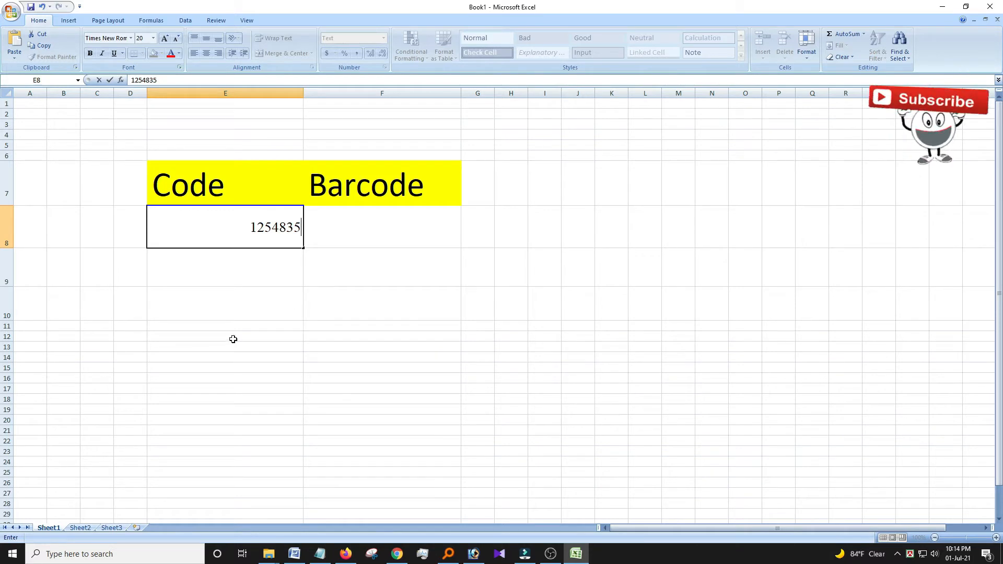
Step: Enter the code 456847ASD542 in cell E9
{"action": "left_click", "coordinate": [267, 273]}
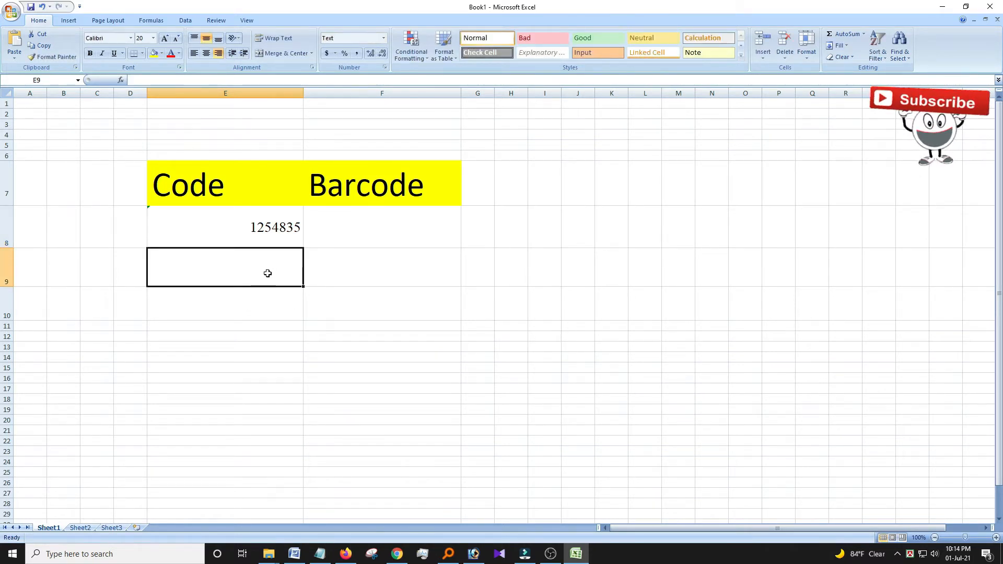
{"action": "type", "text": "456847"}
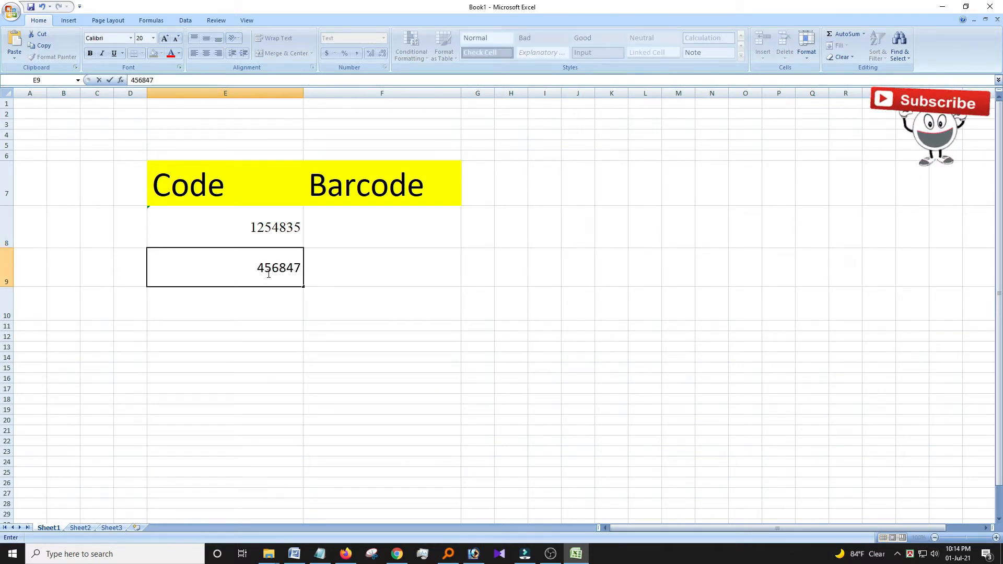
{"action": "type", "text": "ASD"}
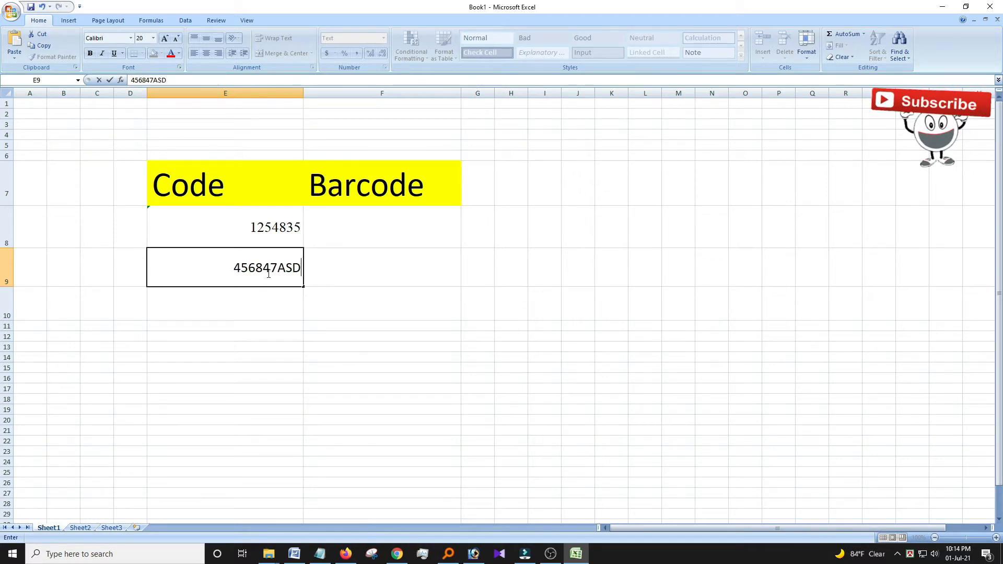
{"action": "type", "text": "54"}
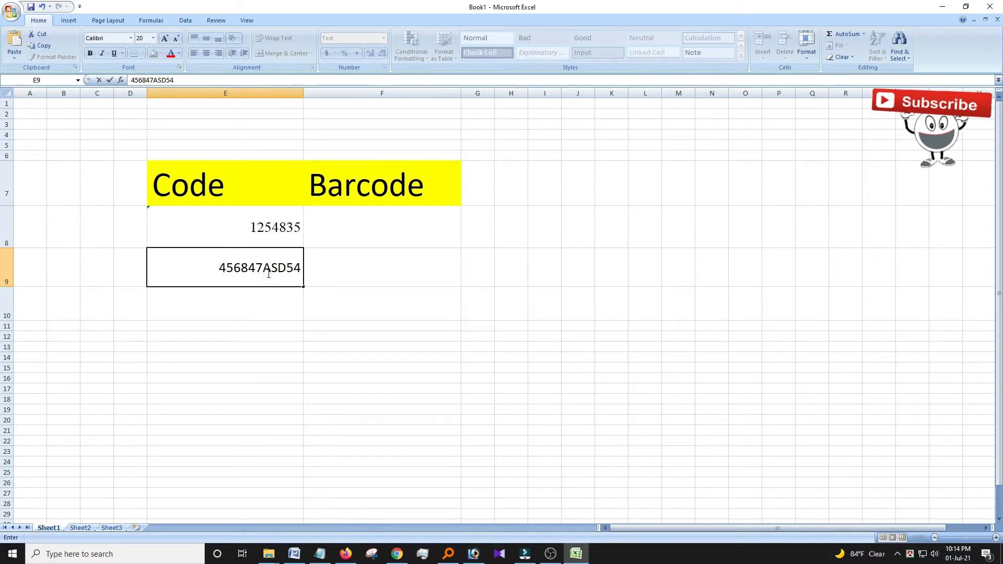
{"action": "type", "text": "2"}
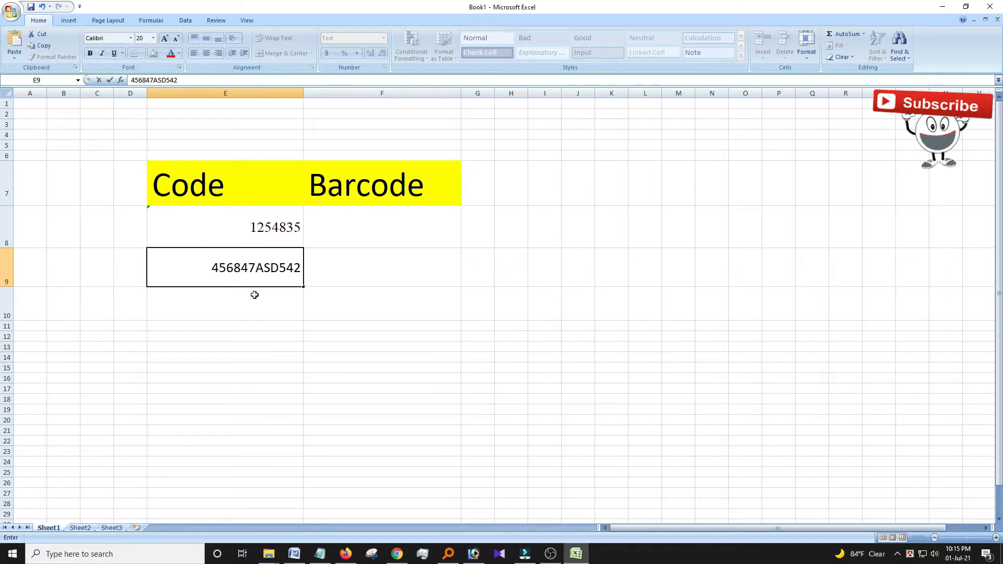
{"action": "key", "text": "Return"}
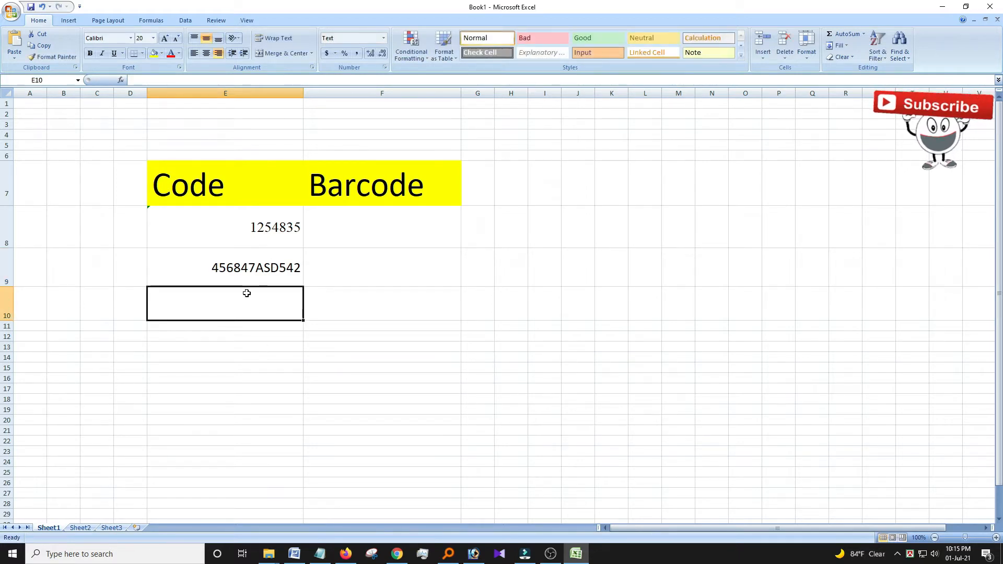
Step: Enter the code 1455XYZ45RTFG in cell E10
{"action": "type", "text": "1455"}
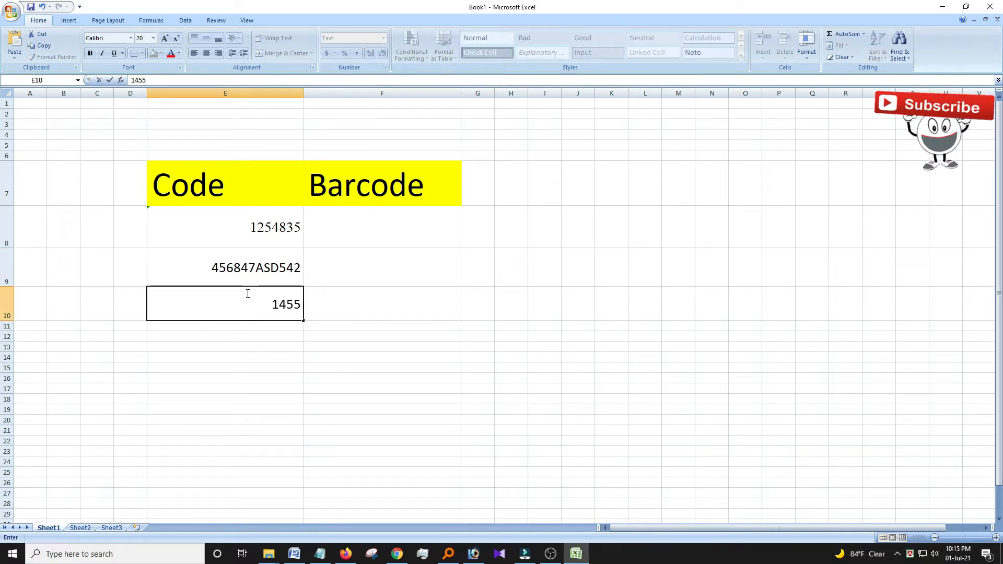
{"action": "type", "text": "XV"}
{"action": "key", "text": "BackSpace"}
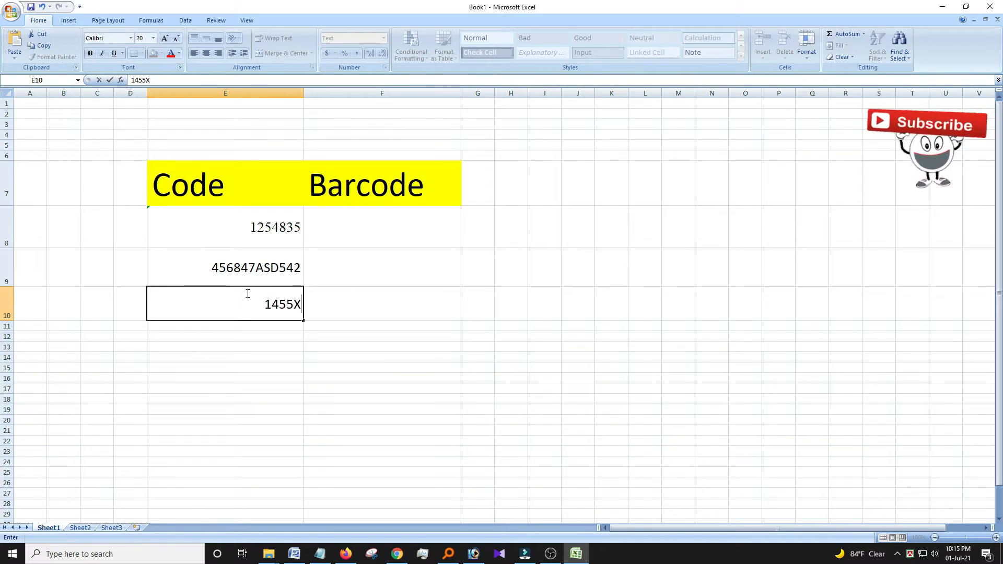
{"action": "type", "text": "YZ45"}
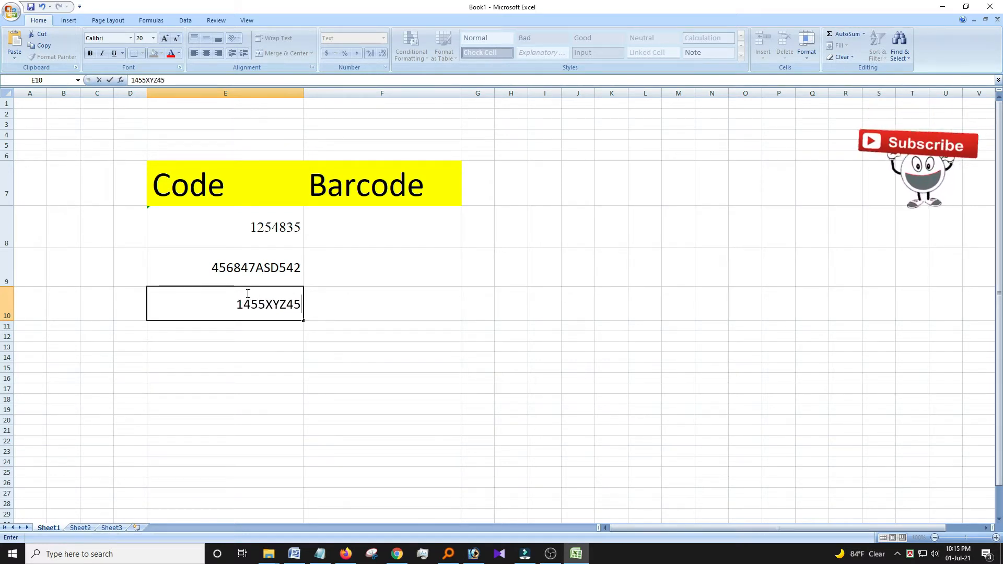
{"action": "type", "text": "RTFG"}
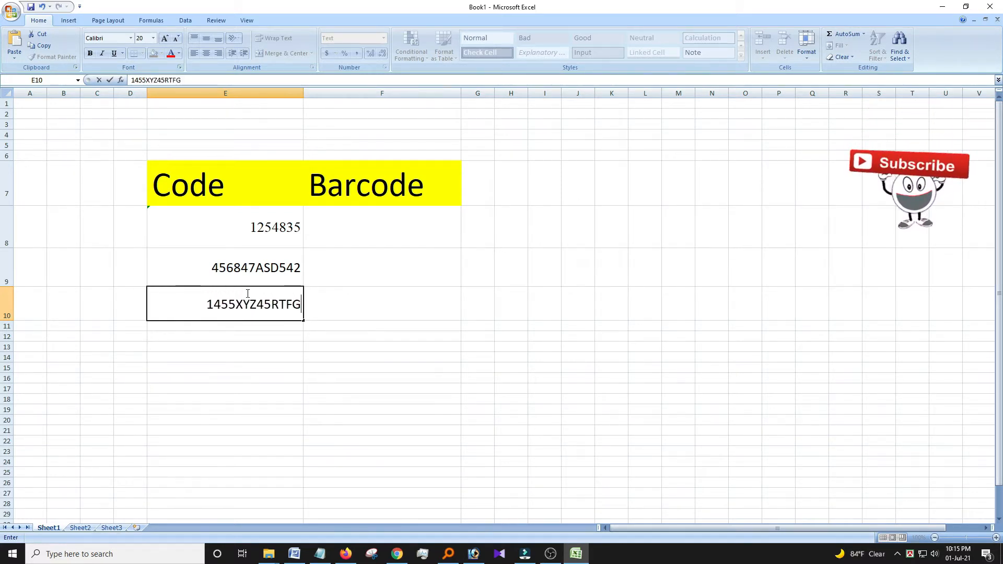
{"action": "left_click", "coordinate": [365, 291]}
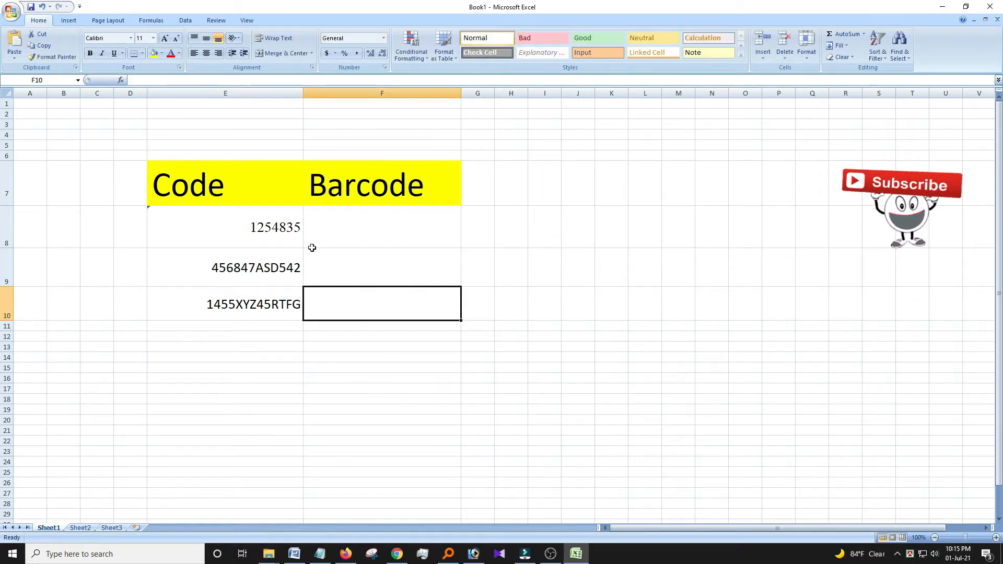
Step: Apply the Text number format to the three code cells E8:E10
{"action": "left_click", "coordinate": [277, 221]}
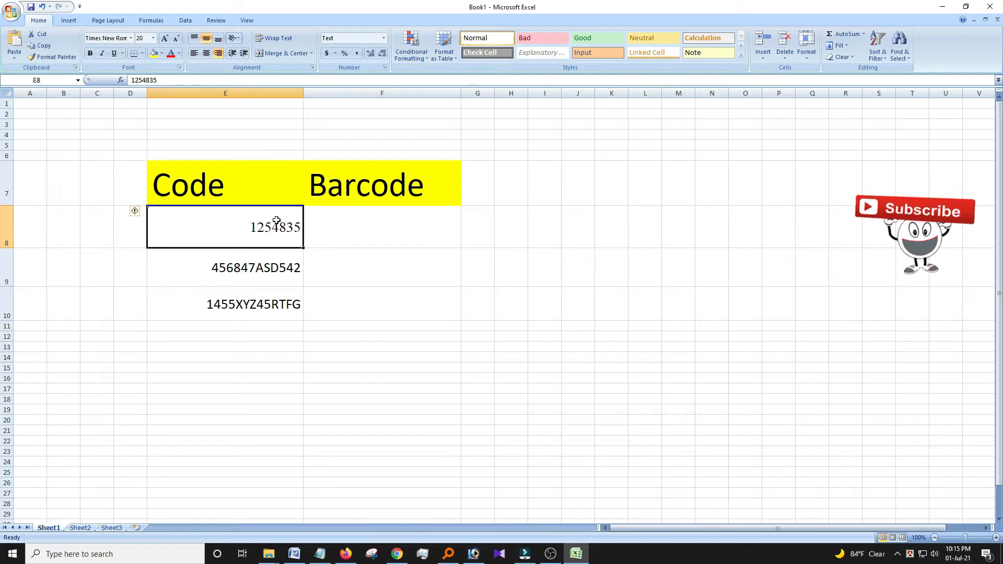
{"action": "left_click_drag", "start_coordinate": [276, 220], "coordinate": [277, 308]}
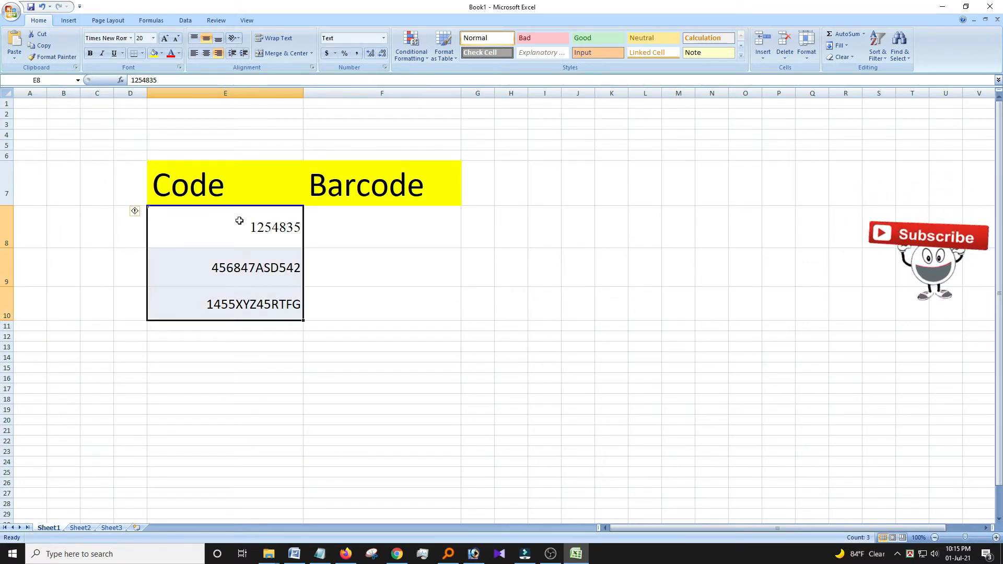
{"action": "left_click_drag", "start_coordinate": [247, 220], "coordinate": [253, 293]}
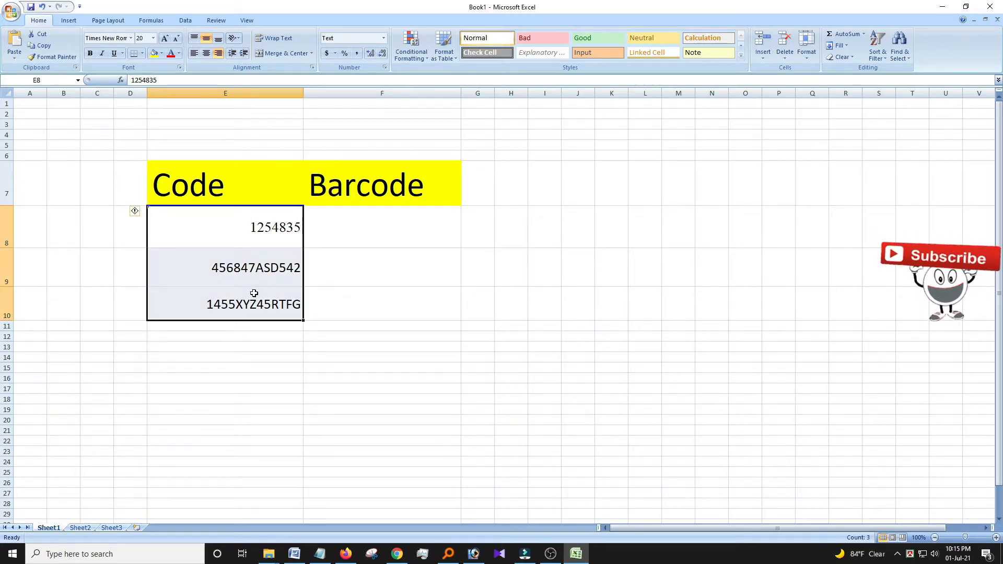
{"action": "right_click", "coordinate": [255, 294]}
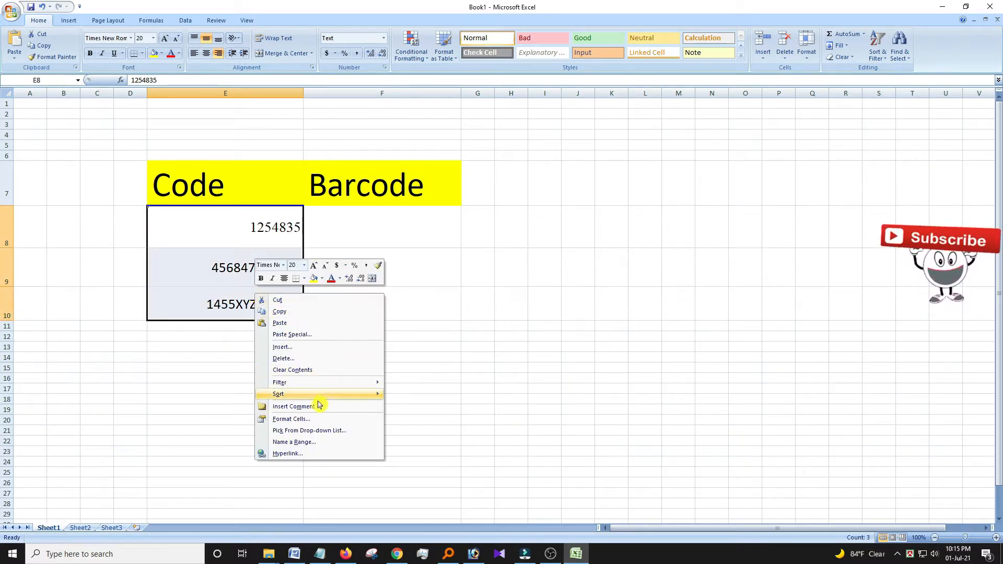
{"action": "left_click", "coordinate": [312, 420]}
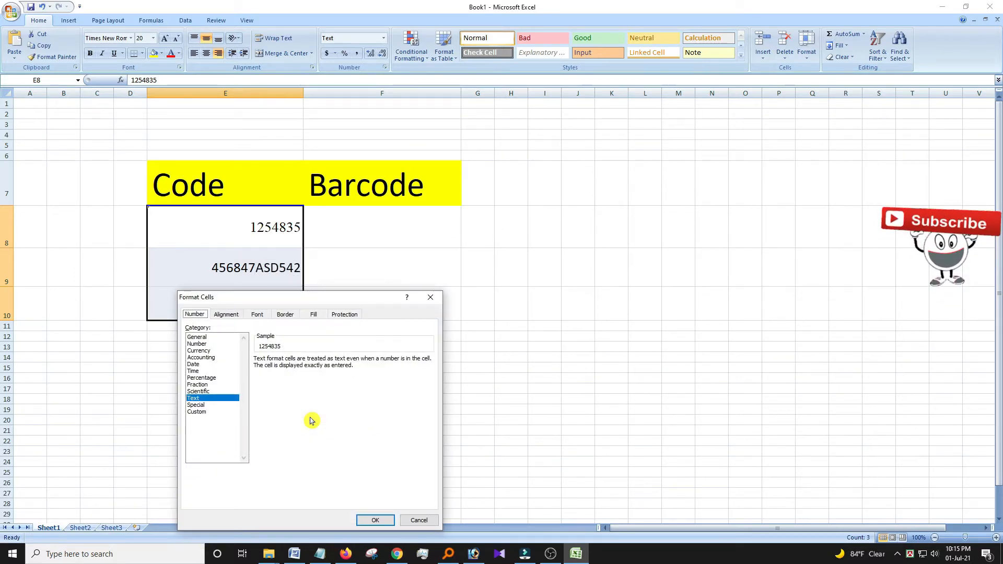
{"action": "left_click", "coordinate": [375, 520]}
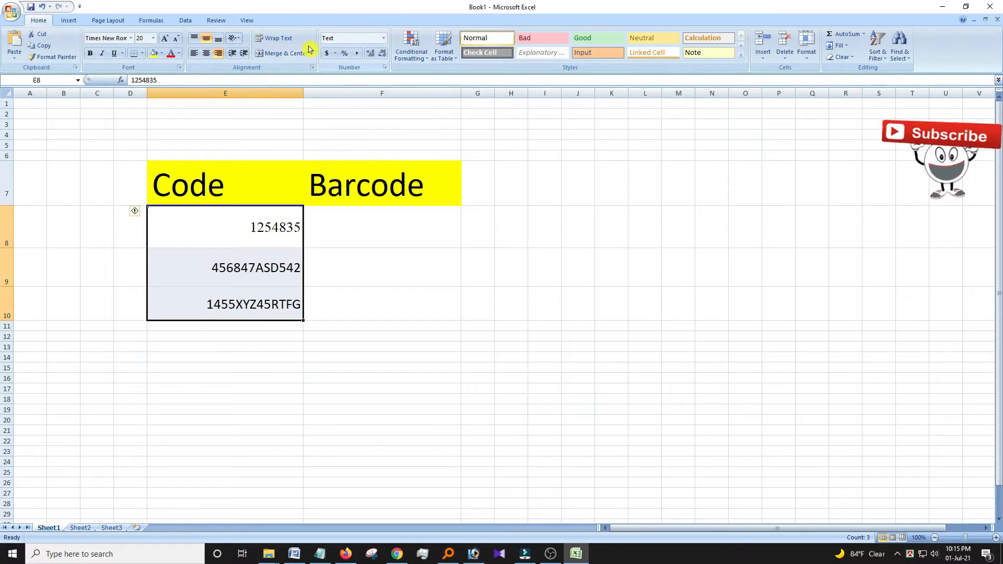
{"action": "left_click", "coordinate": [241, 300]}
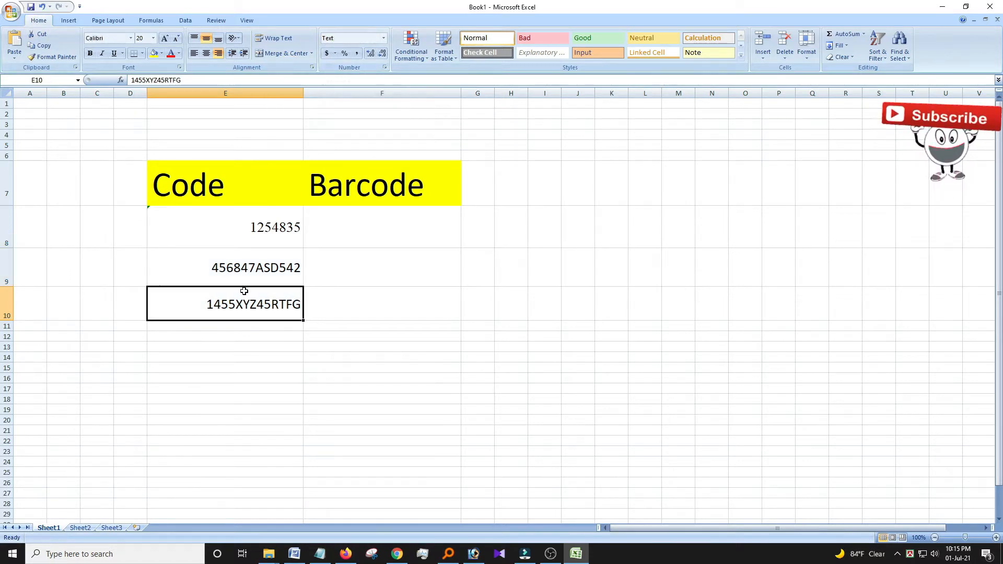
{"action": "left_click", "coordinate": [244, 282]}
{"action": "left_click", "coordinate": [255, 232]}
{"action": "left_click", "coordinate": [262, 269]}
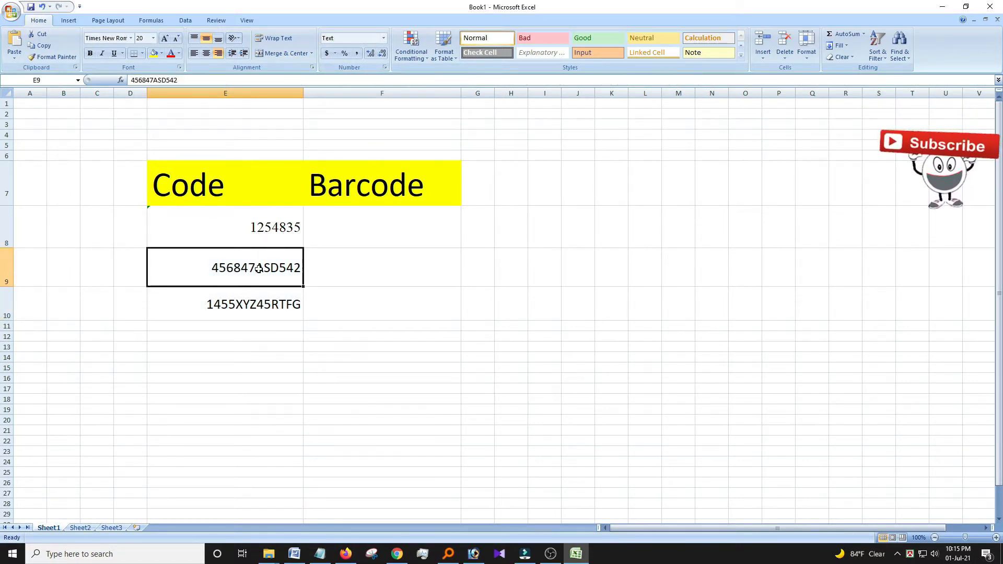
{"action": "left_click", "coordinate": [247, 302]}
{"action": "left_click", "coordinate": [272, 221]}
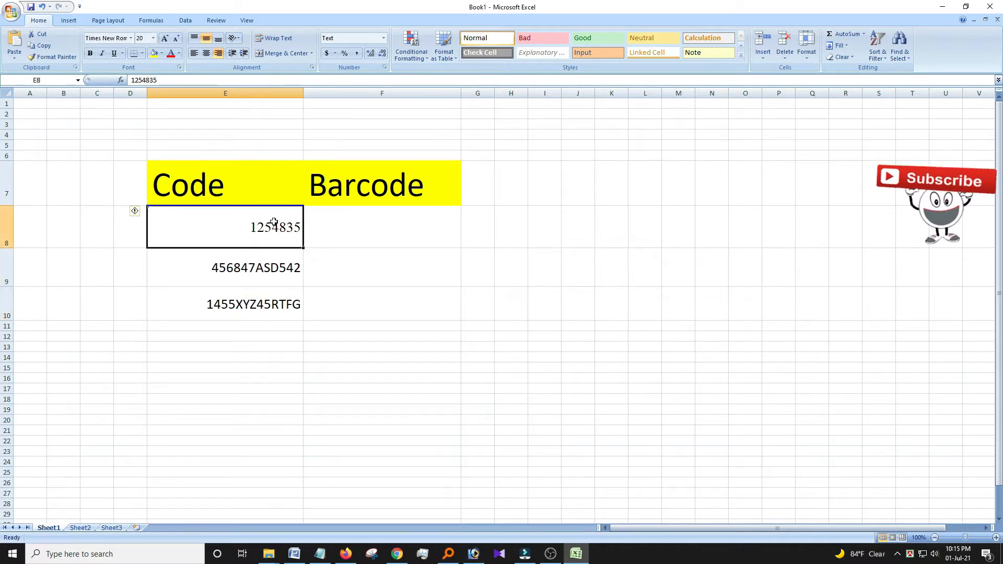
Step: Enter the formula ="("&E8&")" in cell F8 under the Barcode heading
{"action": "left_click", "coordinate": [329, 231]}
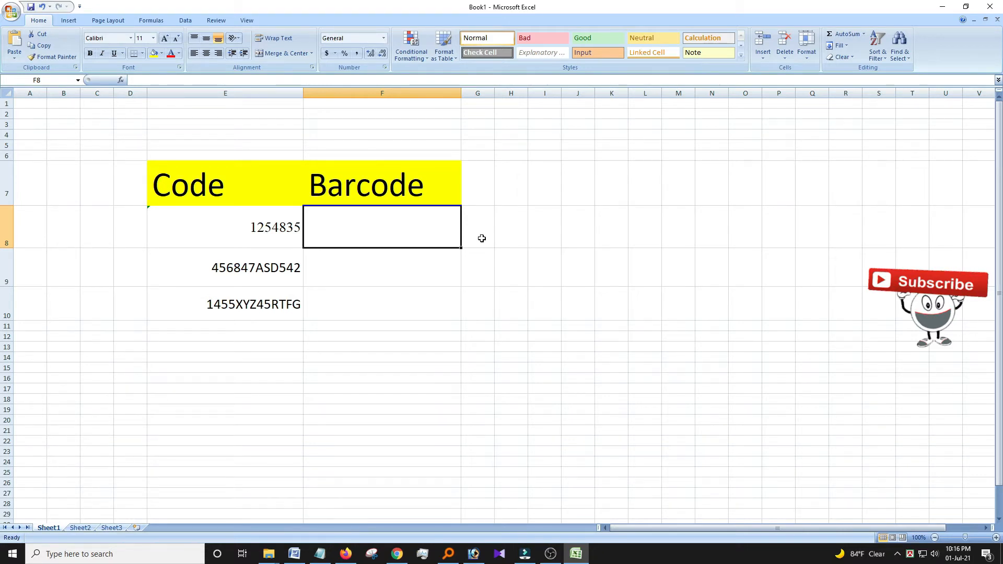
{"action": "type", "text": "="}
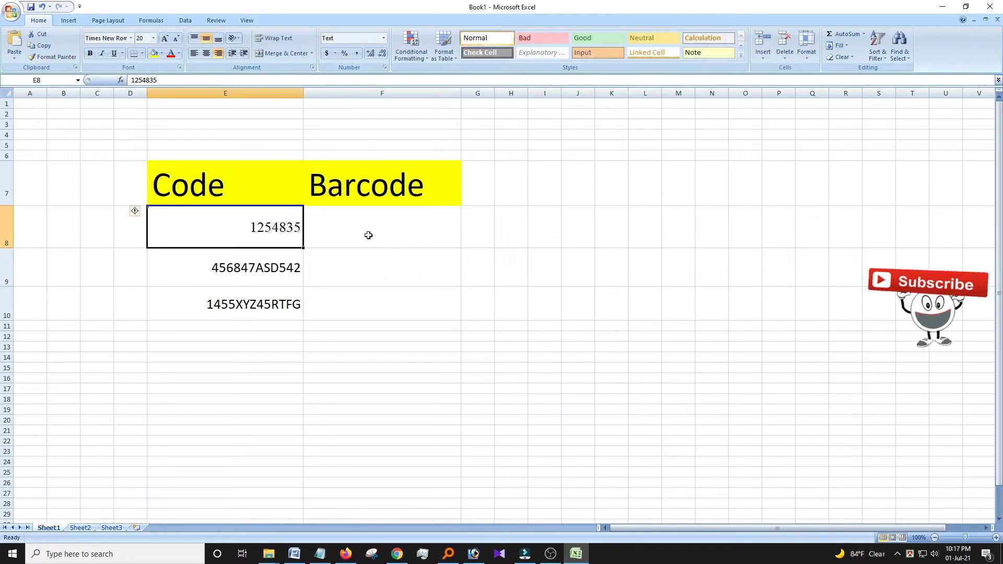
{"action": "left_click", "coordinate": [368, 235]}
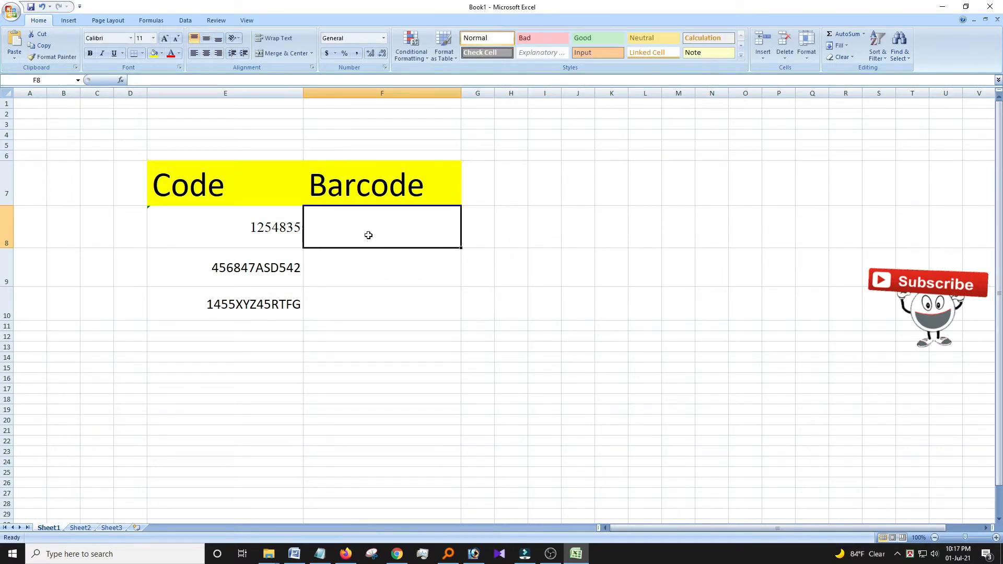
{"action": "type", "text": "="}
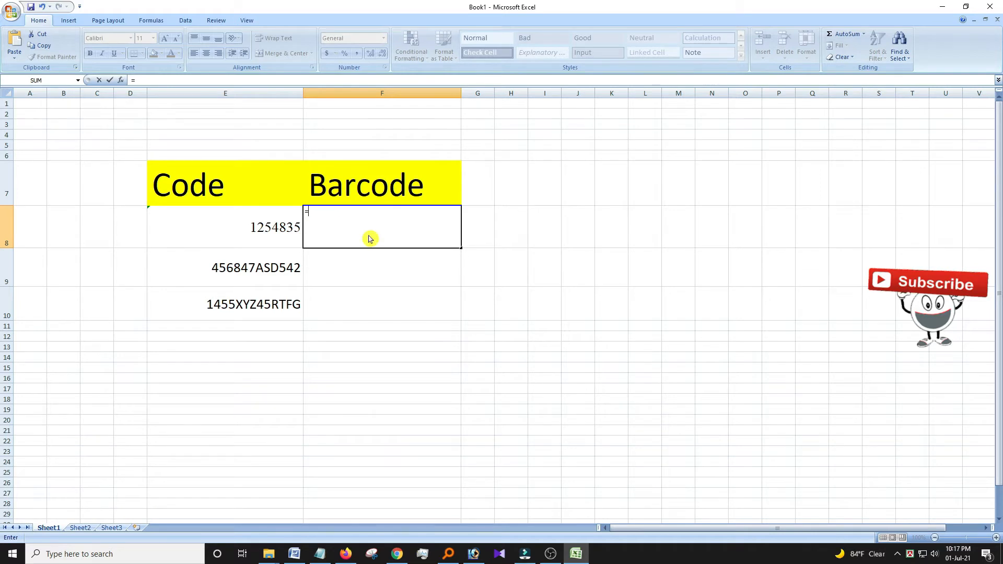
{"action": "type", "text": "\"(\"&"}
{"action": "left_click", "coordinate": [261, 227]}
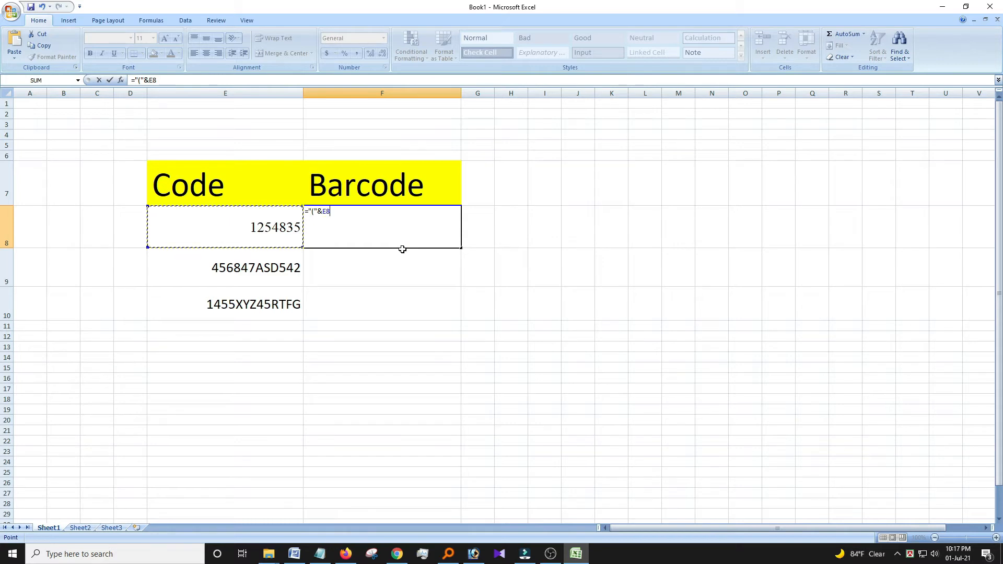
{"action": "type", "text": "&\")\""}
{"action": "key", "text": "Return"}
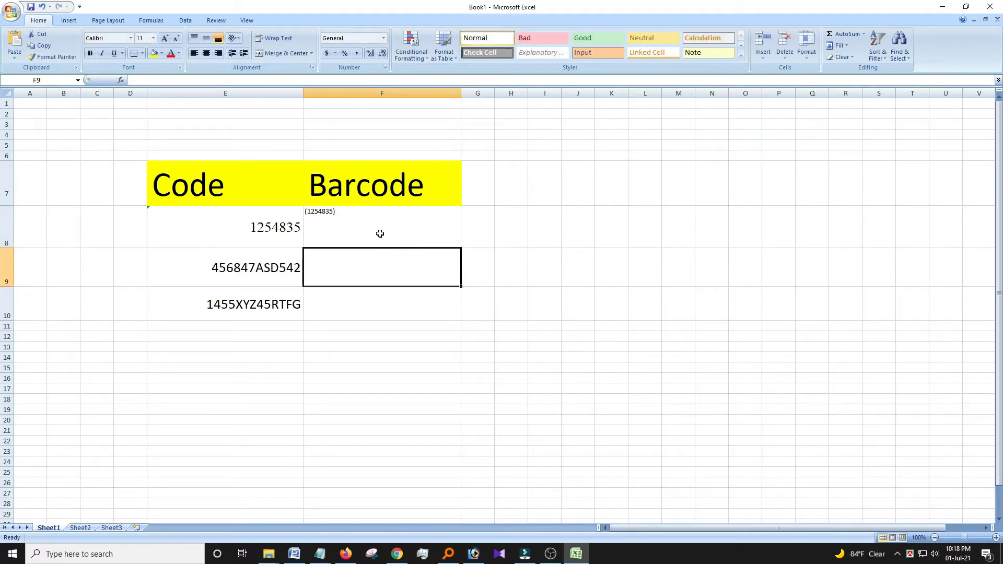
Step: Set the Barcode cells F8:F10 to font size 25 and centre them horizontally
{"action": "left_click", "coordinate": [353, 226]}
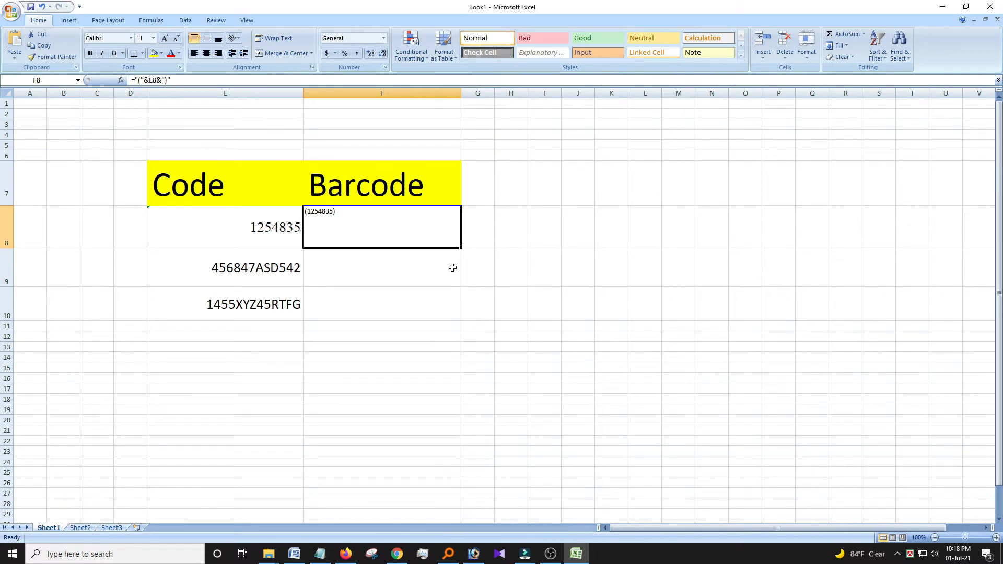
{"action": "left_click", "coordinate": [418, 271]}
{"action": "left_click_drag", "start_coordinate": [352, 228], "coordinate": [392, 297]}
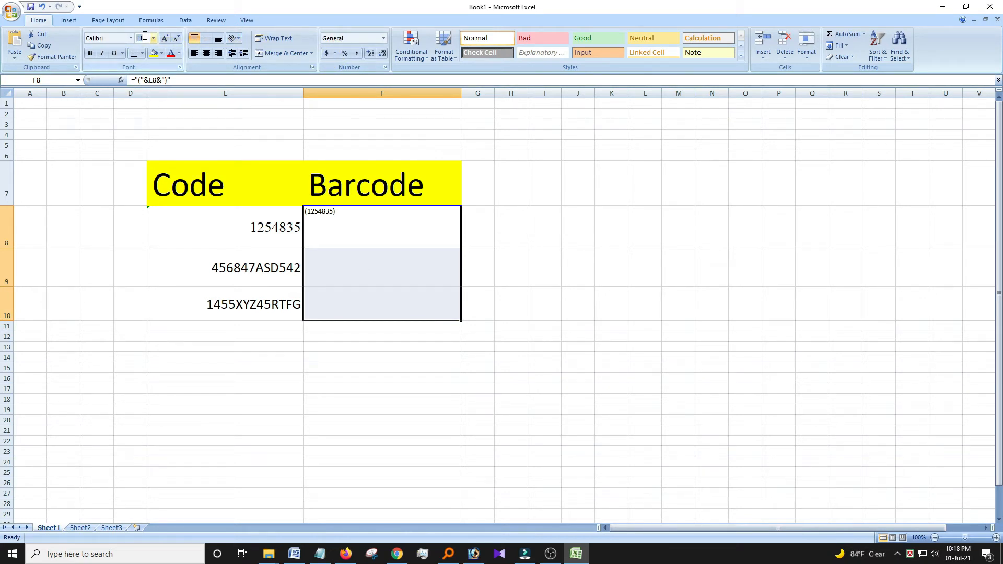
{"action": "left_click", "coordinate": [145, 37]}
{"action": "type", "text": "20"}
{"action": "key", "text": "Return"}
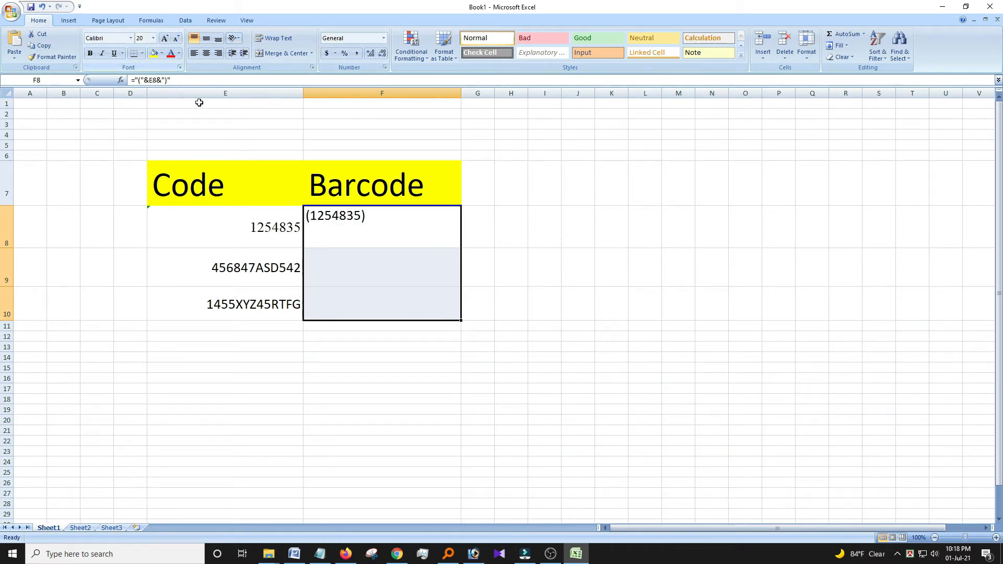
{"action": "left_click", "coordinate": [143, 36]}
{"action": "type", "text": "25"}
{"action": "key", "text": "Return"}
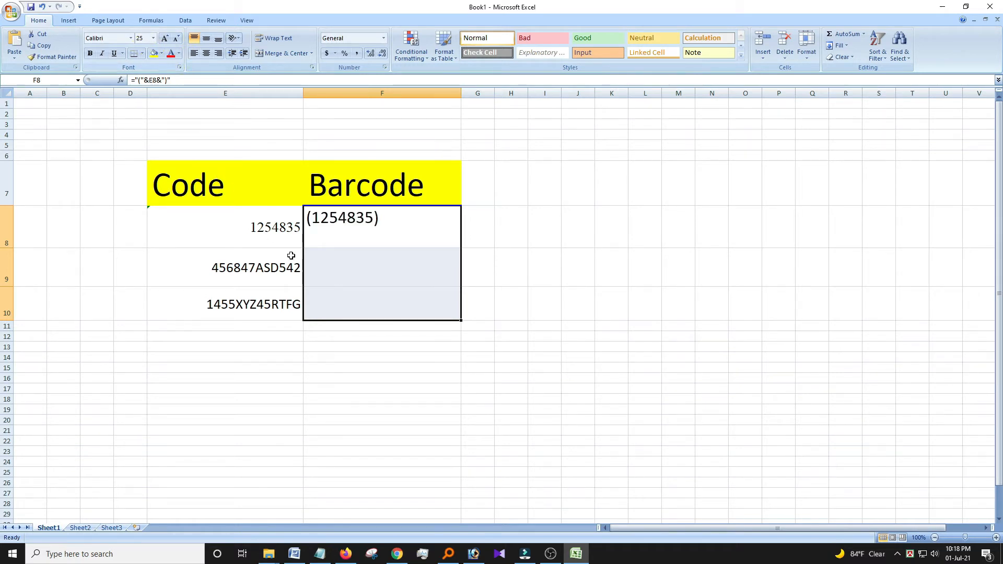
{"action": "left_click", "coordinate": [206, 53]}
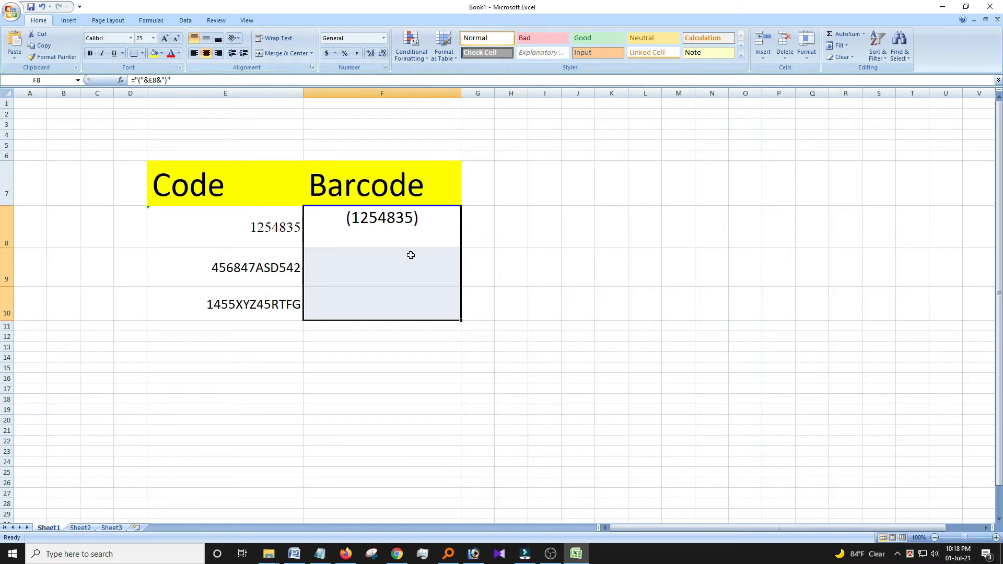
Step: Fill the parenthesised-code formula from F8 down through F10
{"action": "left_click", "coordinate": [270, 223]}
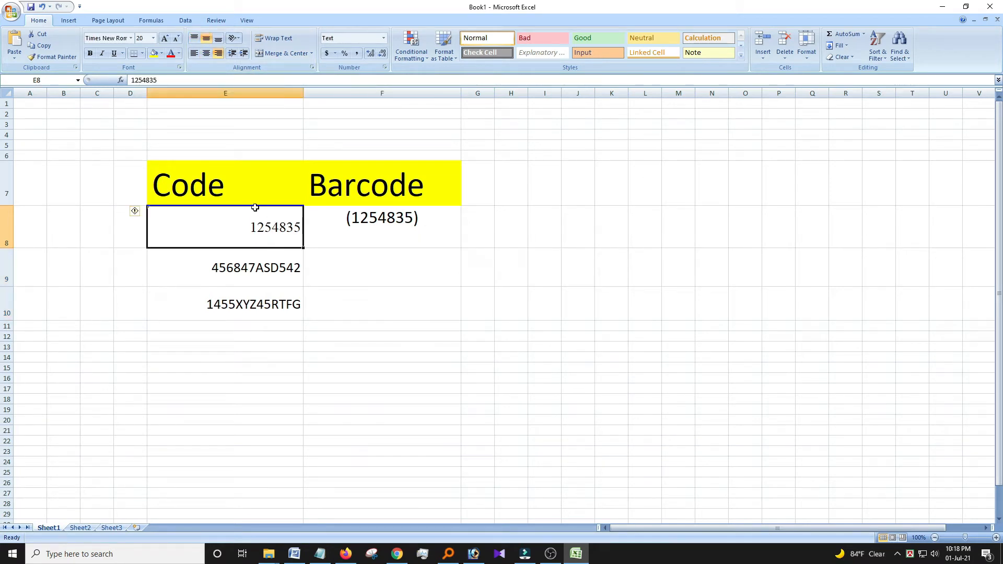
{"action": "left_click", "coordinate": [408, 233]}
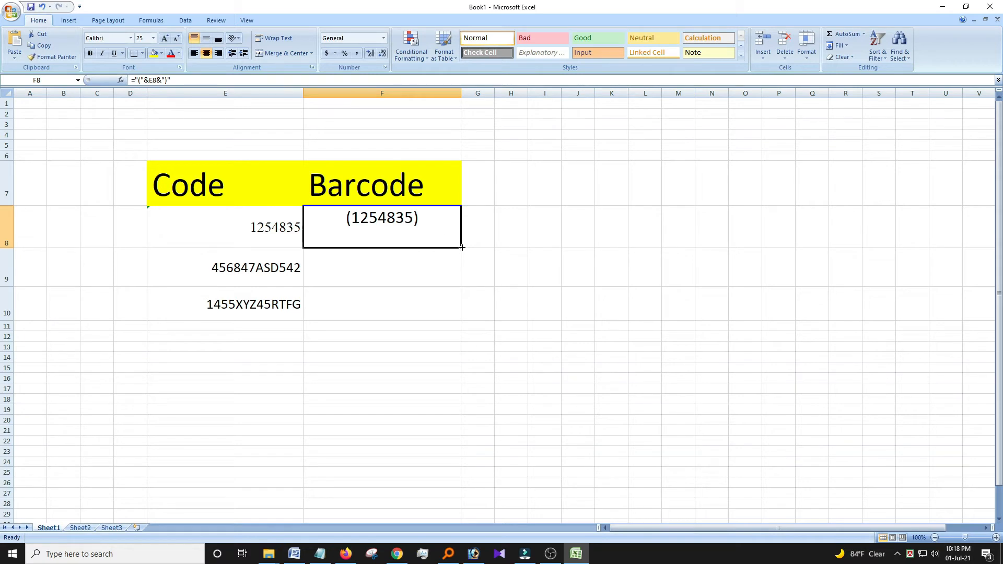
{"action": "left_click_drag", "start_coordinate": [462, 248], "coordinate": [461, 253]}
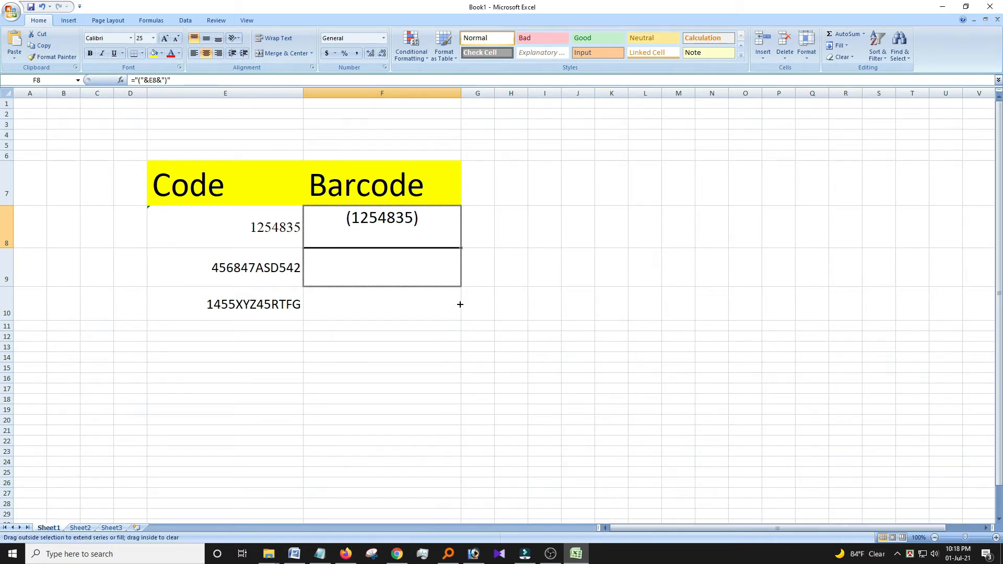
{"action": "left_click_drag", "start_coordinate": [460, 304], "coordinate": [429, 311]}
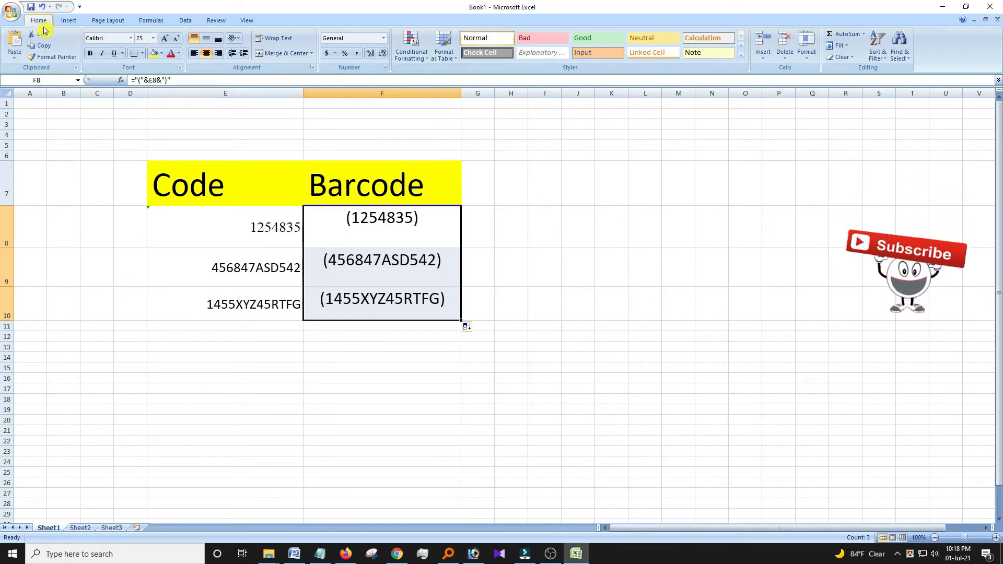
Step: Apply the IDAutomationHC39M Free Version barcode font to cells F8:F10
{"action": "left_click", "coordinate": [129, 38]}
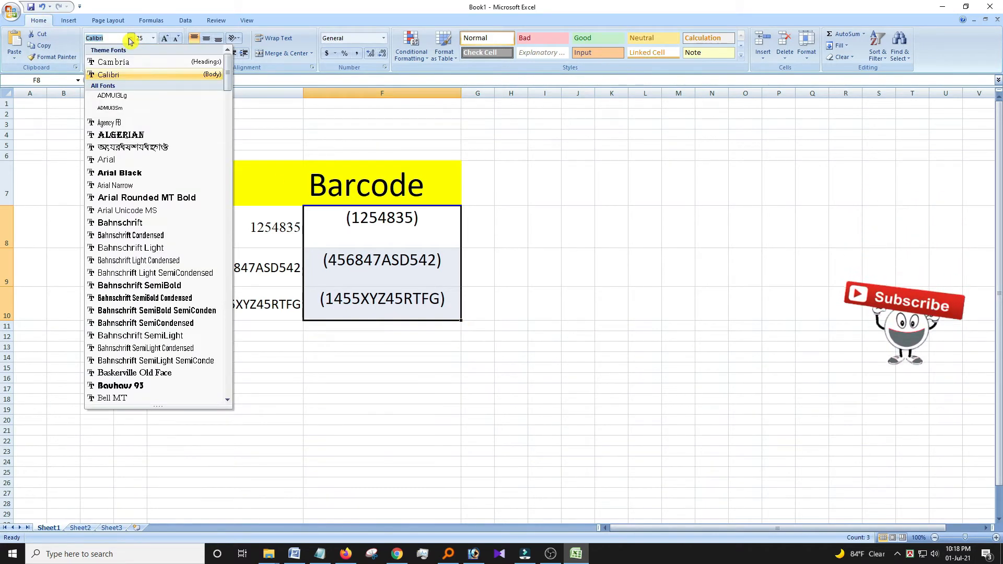
{"action": "left_click_drag", "start_coordinate": [227, 77], "coordinate": [241, 202]}
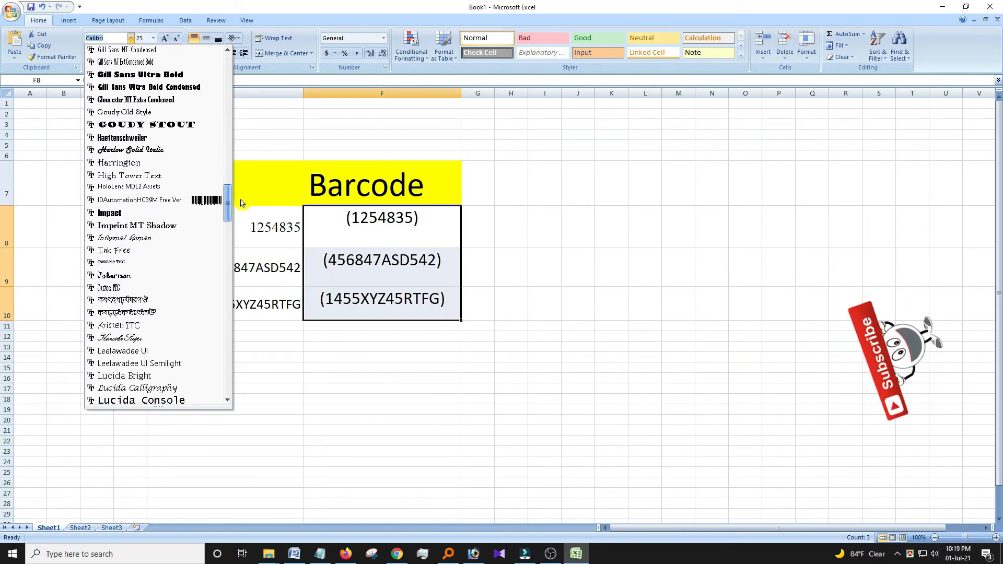
{"action": "left_click", "coordinate": [139, 201]}
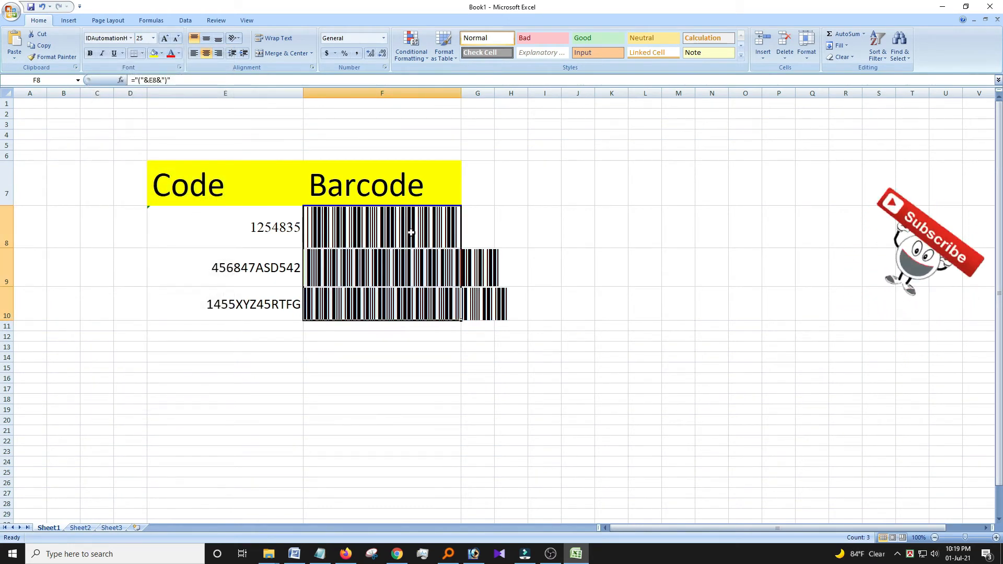
Step: Widen column F and increase the heights of rows 8 to 10 so the full barcodes and their captions fit
{"action": "left_click_drag", "start_coordinate": [462, 91], "coordinate": [552, 92]}
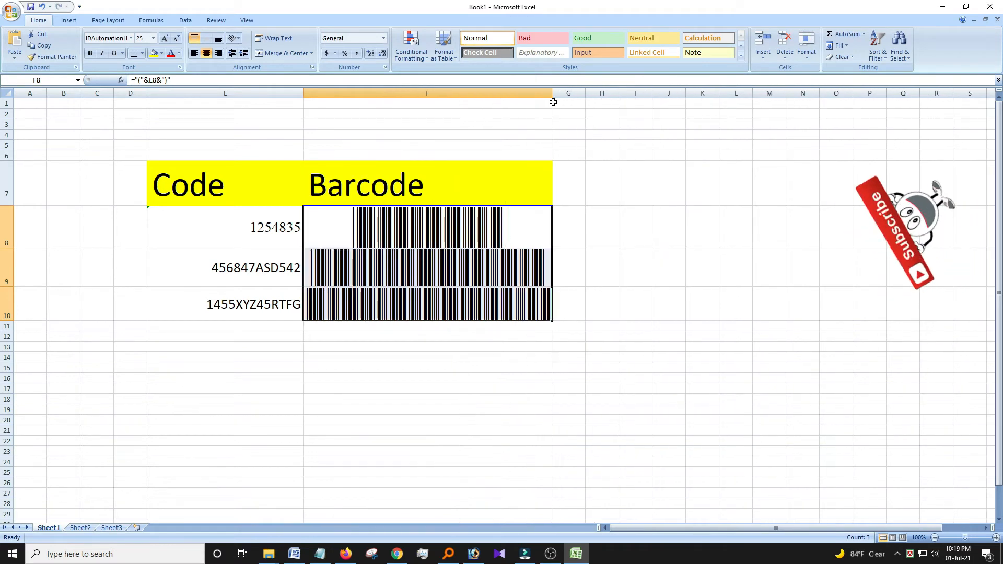
{"action": "left_click_drag", "start_coordinate": [6, 320], "coordinate": [6, 390]}
{"action": "left_click_drag", "start_coordinate": [6, 287], "coordinate": [6, 326]}
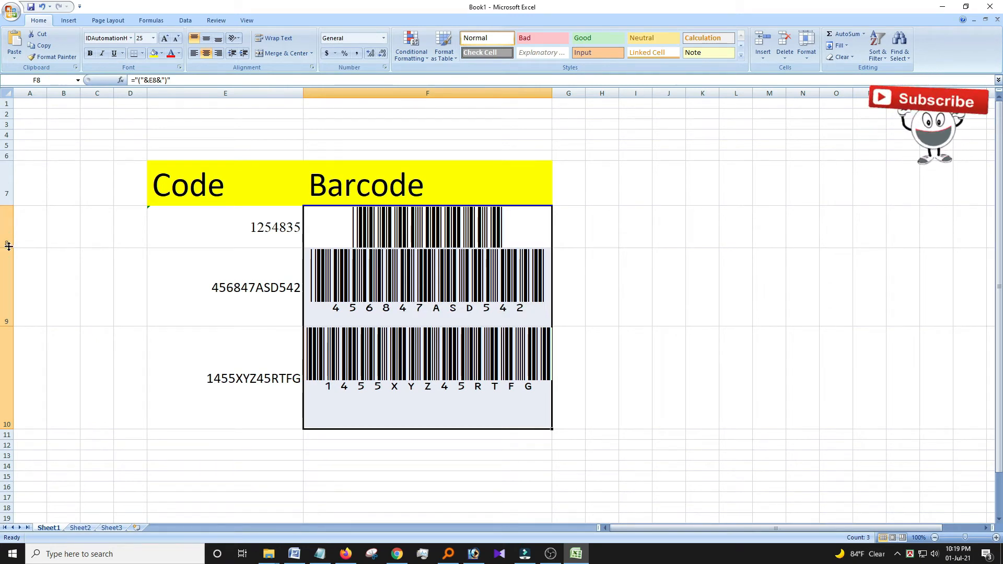
{"action": "left_click_drag", "start_coordinate": [9, 247], "coordinate": [8, 280]}
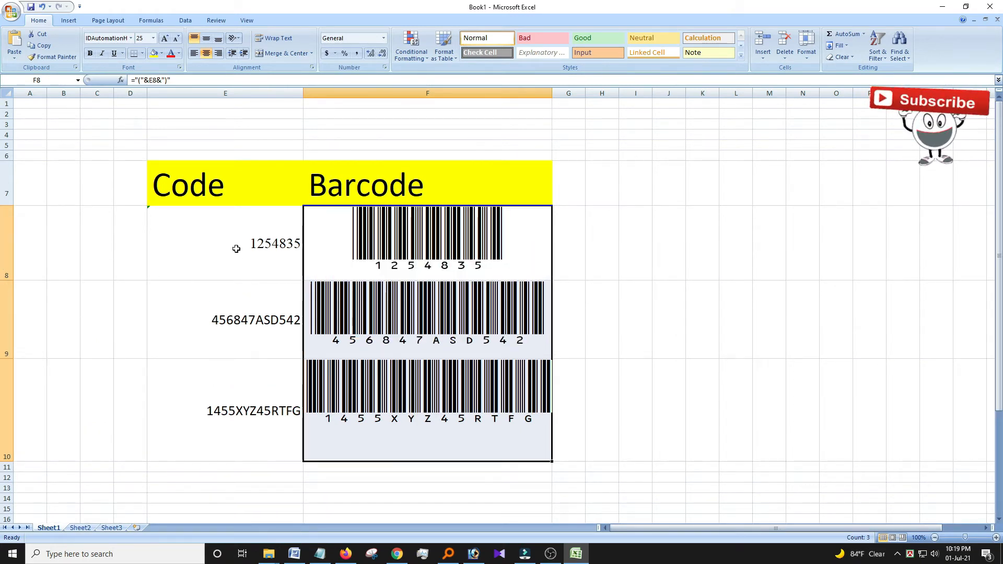
Step: Fill the code and barcode cells E8:F10 with the standard light green colour
{"action": "left_click_drag", "start_coordinate": [214, 251], "coordinate": [494, 406]}
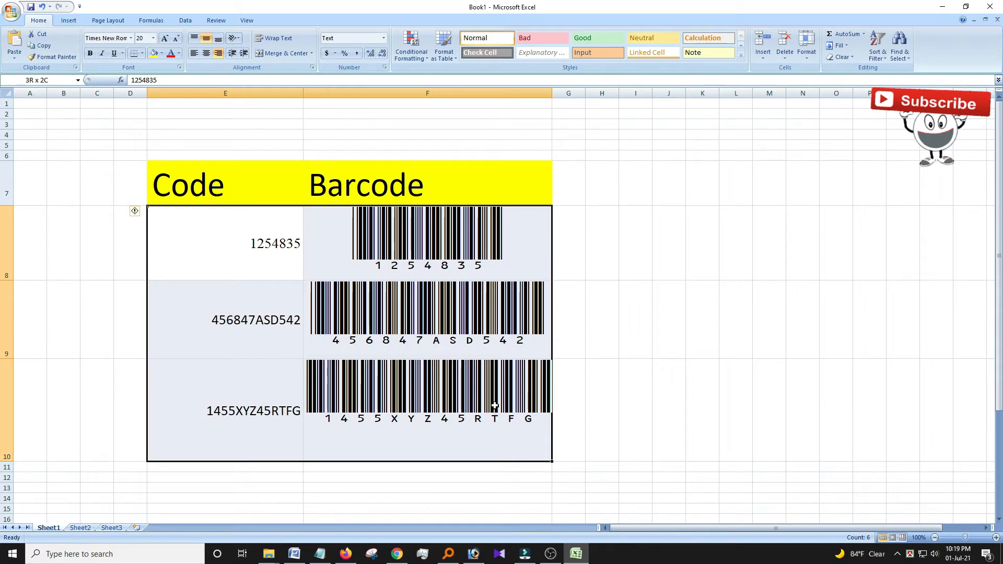
{"action": "left_click", "coordinate": [162, 54]}
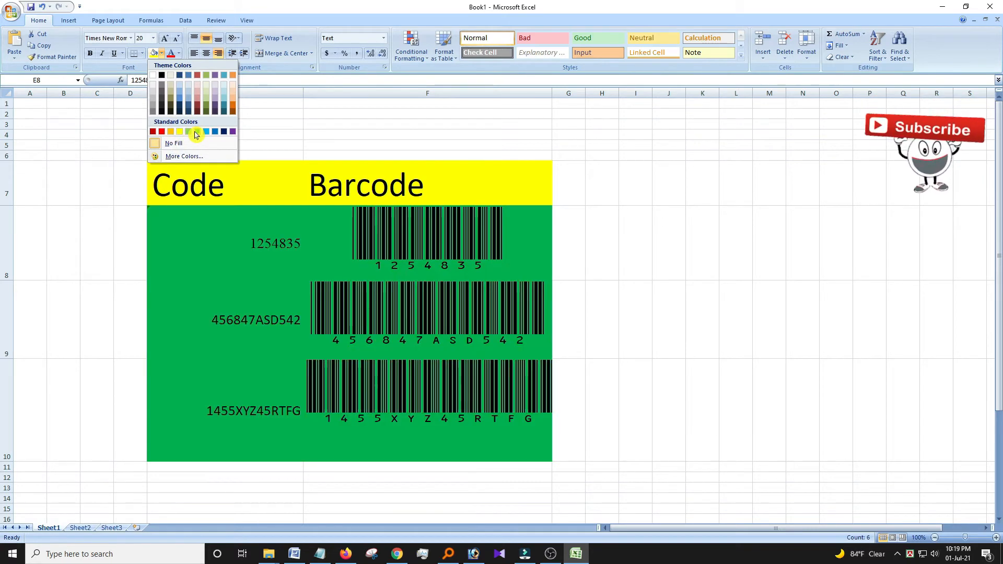
{"action": "left_click", "coordinate": [188, 131]}
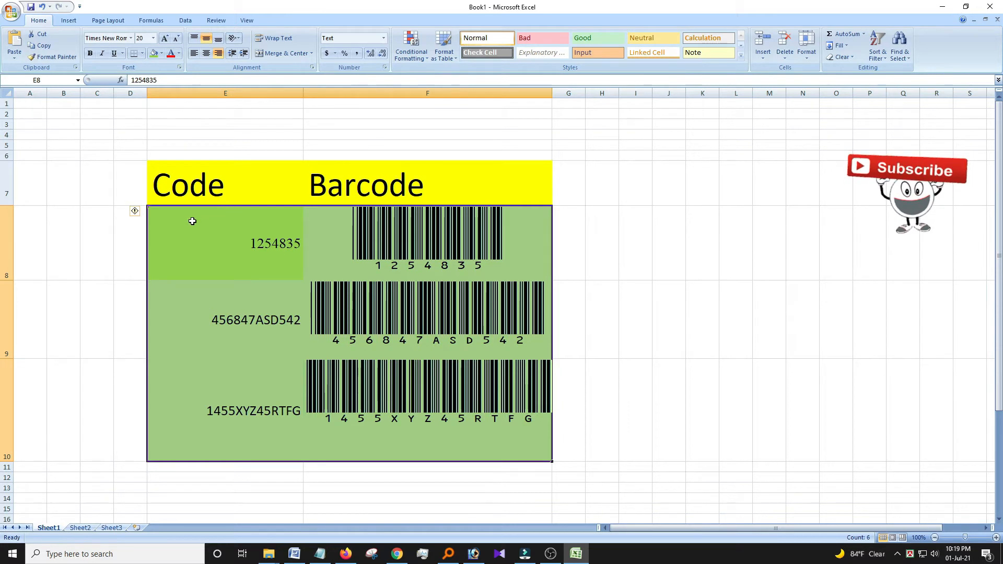
Step: Add all borders to the code and barcode cells E8:F10
{"action": "left_click_drag", "start_coordinate": [193, 220], "coordinate": [447, 377]}
{"action": "left_click", "coordinate": [142, 52]}
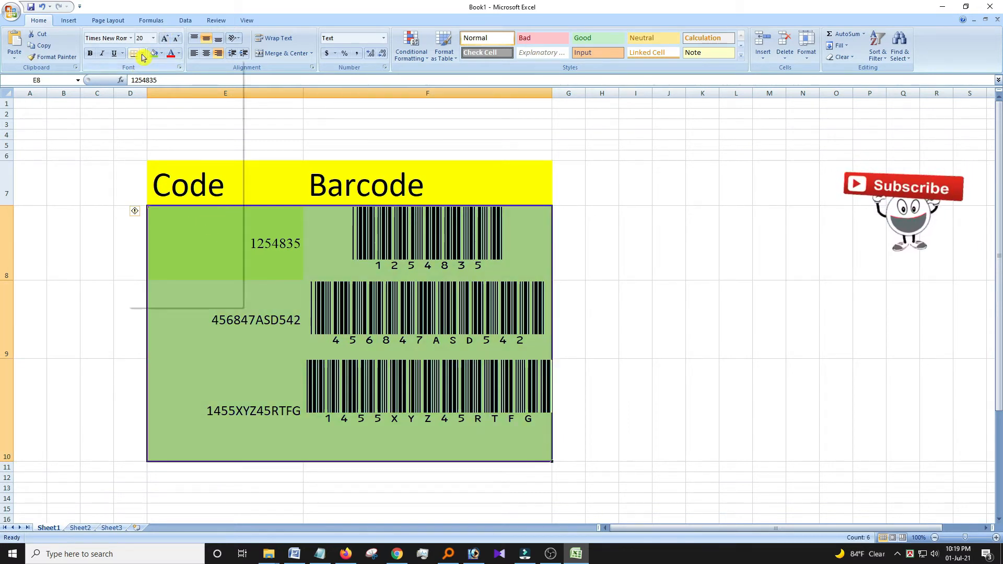
{"action": "left_click", "coordinate": [157, 138]}
{"action": "left_click", "coordinate": [390, 257]}
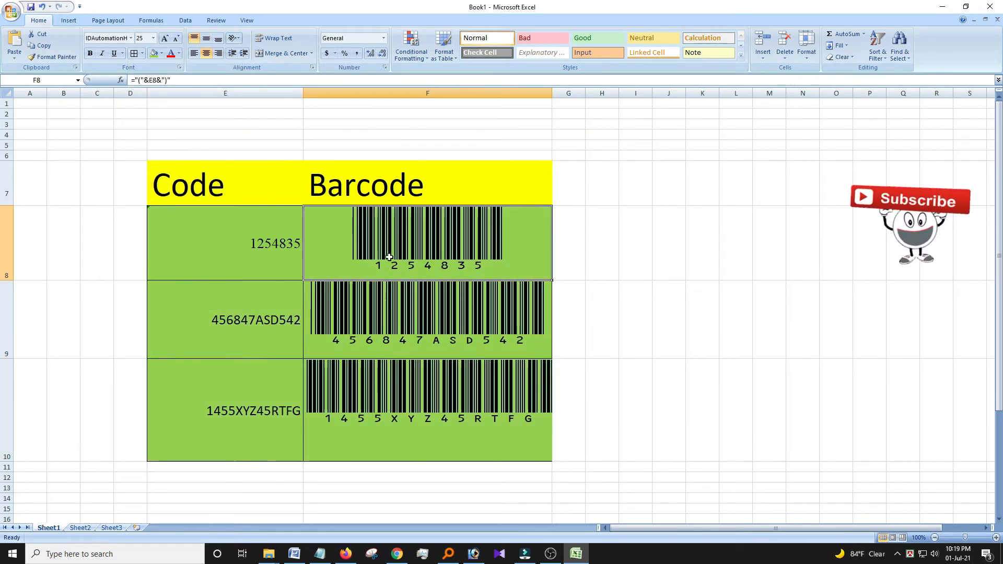
{"action": "left_click", "coordinate": [241, 239]}
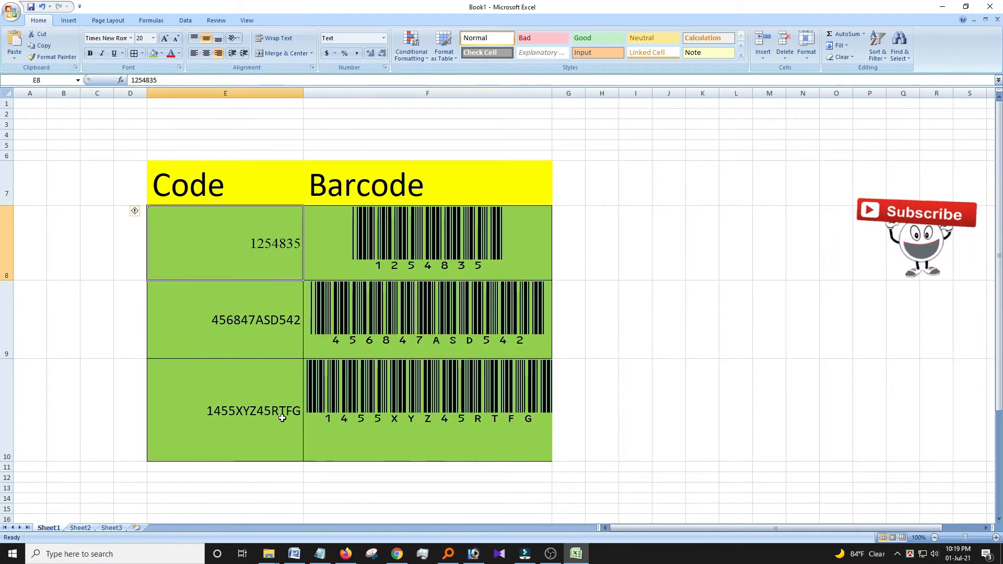
Step: Copy the formatting of E10:F10 with Format Painter onto the empty rows below, starting at row 11
{"action": "scroll", "coordinate": [429, 329], "scroll_direction": "down", "scroll_amount": 2}
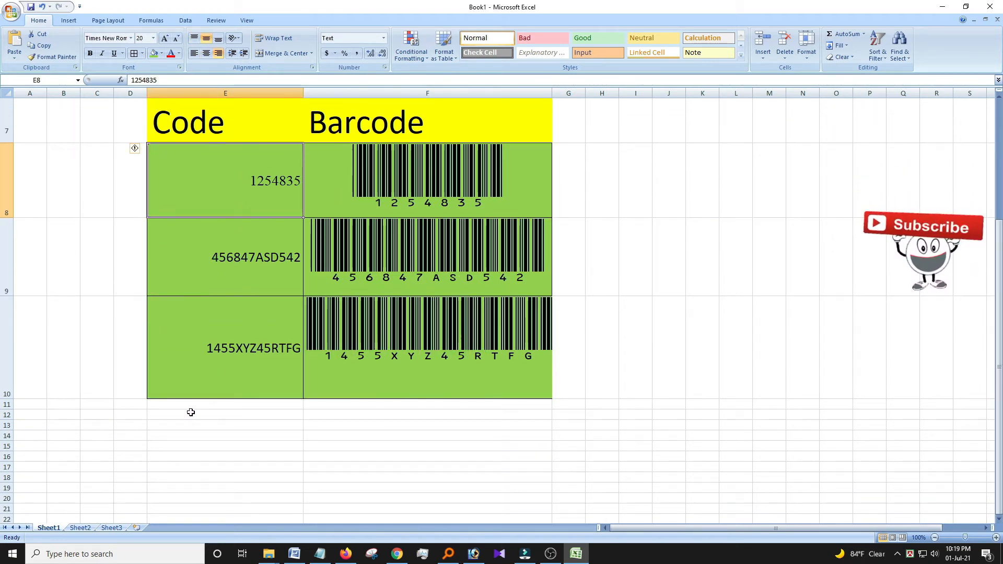
{"action": "left_click_drag", "start_coordinate": [183, 322], "coordinate": [491, 359]}
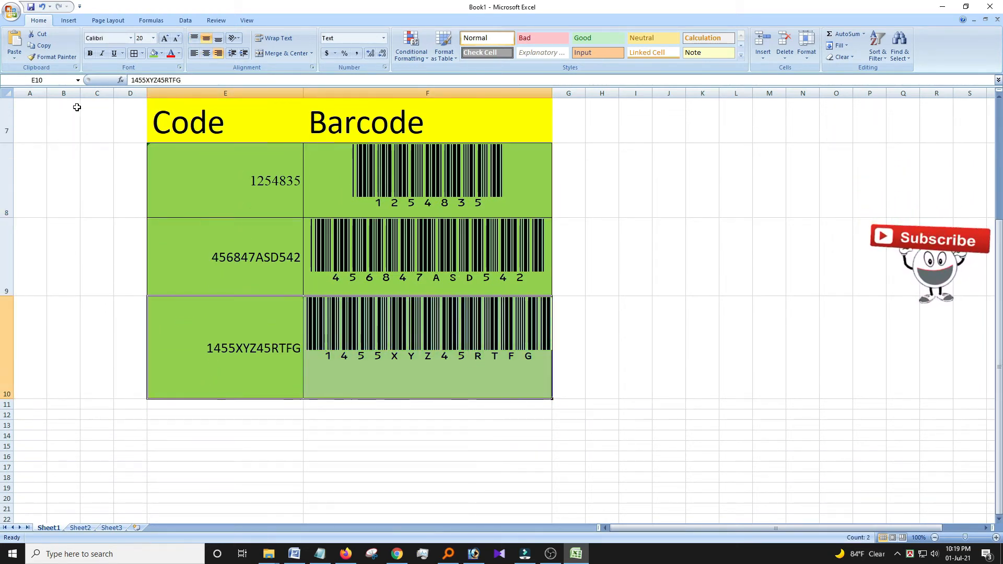
{"action": "left_click", "coordinate": [52, 56]}
{"action": "mouse_move", "coordinate": [162, 405]}
{"action": "left_mouse_down"}
{"action": "mouse_move", "coordinate": [352, 527]}
{"action": "mouse_move", "coordinate": [390, 513]}
{"action": "left_mouse_up"}
{"action": "scroll", "coordinate": [280, 300], "scroll_direction": "down", "scroll_amount": 2}
{"action": "scroll", "coordinate": [238, 248], "scroll_direction": "up", "scroll_amount": 4}
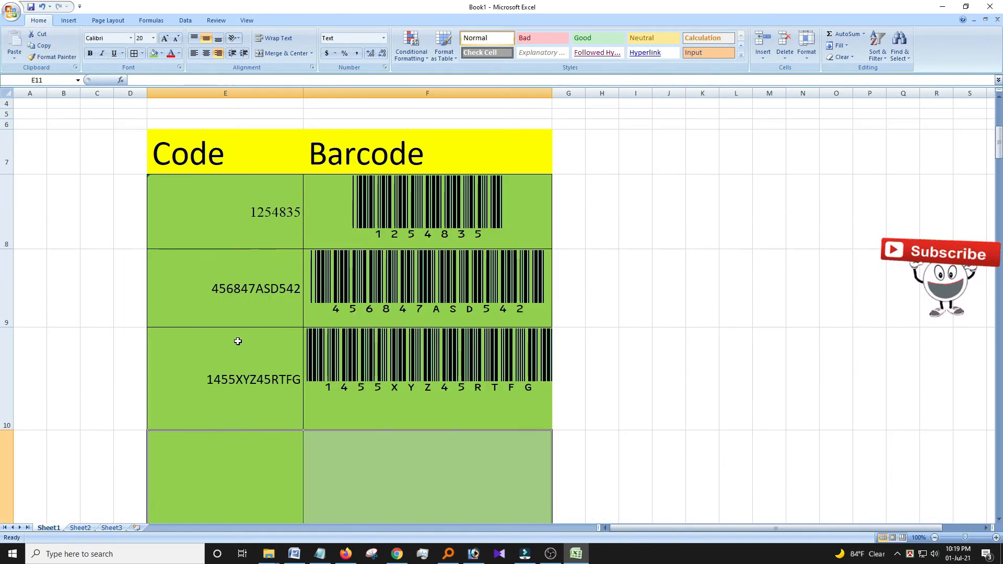
Step: Enter the code 654654664 in cell E11
{"action": "scroll", "coordinate": [240, 336], "scroll_direction": "down", "scroll_amount": 2}
{"action": "left_click", "coordinate": [225, 260]}
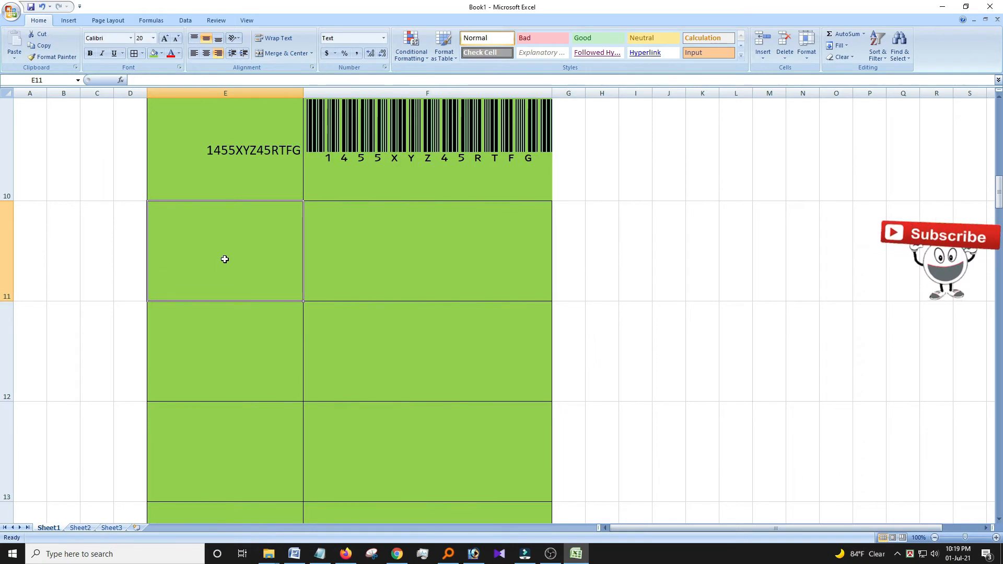
{"action": "type", "text": "654654664"}
{"action": "key", "text": "Return"}
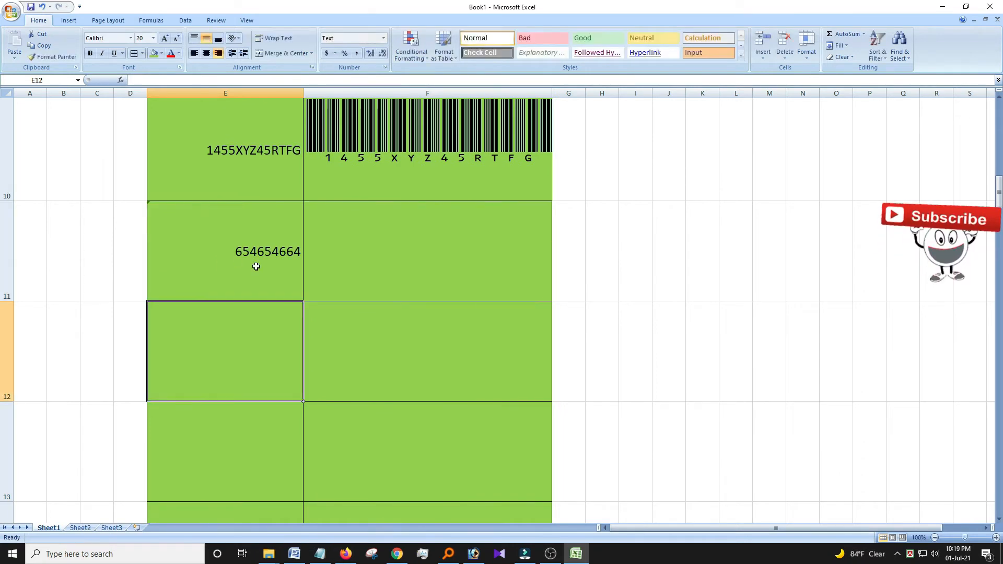
Step: Fill the barcode formula from F10 down to F11 to generate the new code's barcode
{"action": "left_click", "coordinate": [429, 186]}
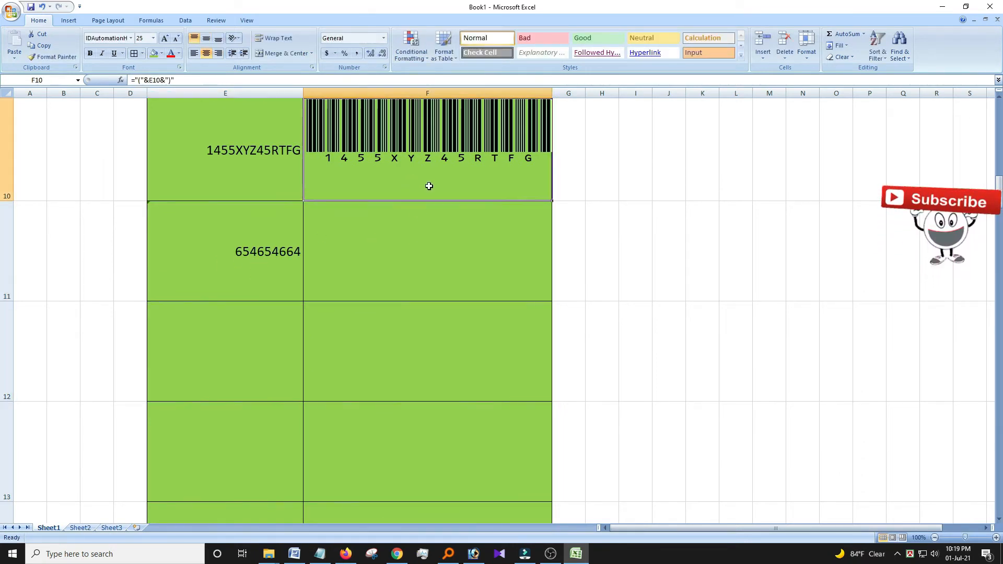
{"action": "left_click_drag", "start_coordinate": [554, 201], "coordinate": [546, 285]}
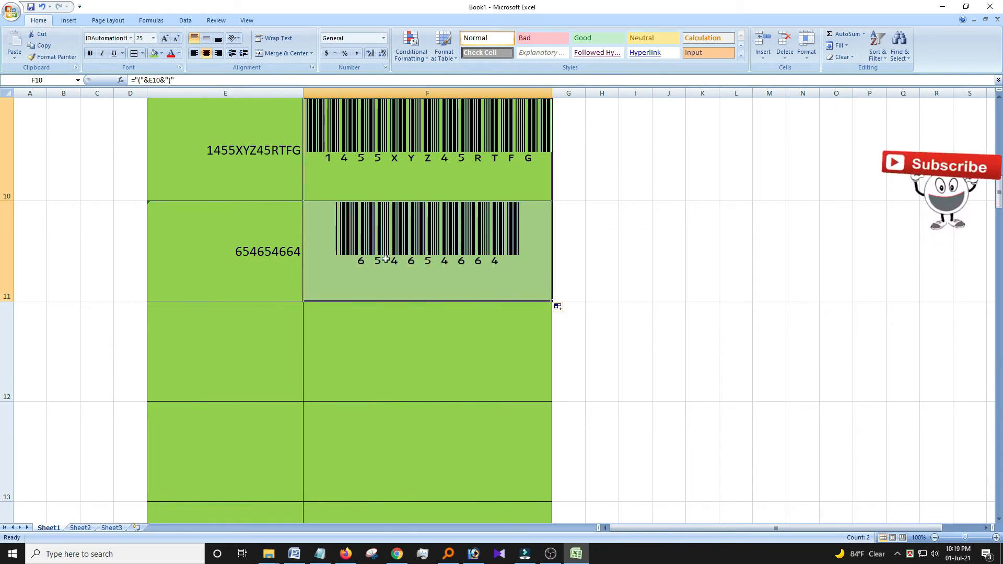
{"action": "scroll", "coordinate": [369, 269], "scroll_direction": "up", "scroll_amount": 2}
{"action": "scroll", "coordinate": [353, 269], "scroll_direction": "down", "scroll_amount": 3}
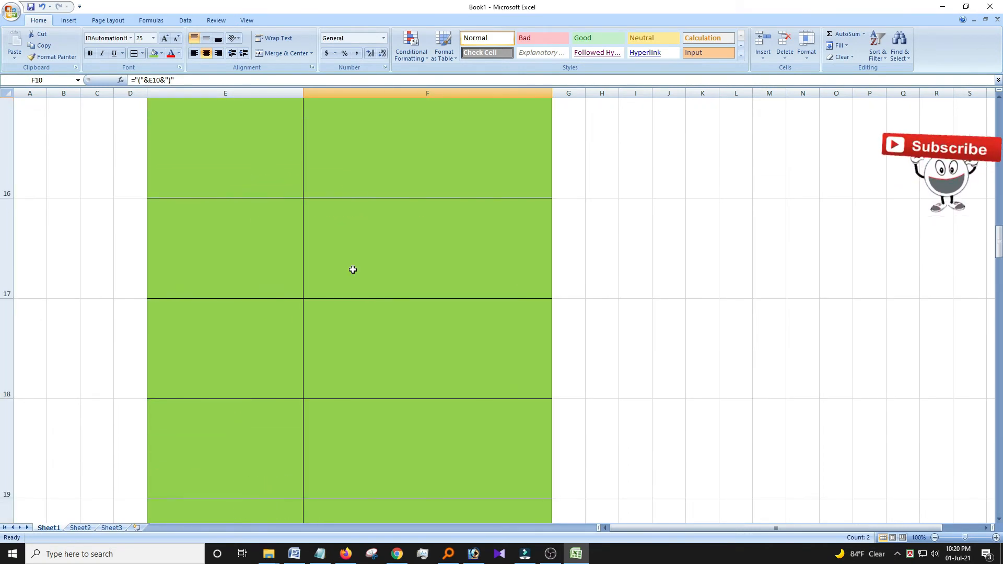
Step: Enter the code 654DGEH22858 in cell E12, the next empty row of the code column
{"action": "scroll", "coordinate": [353, 270], "scroll_direction": "up", "scroll_amount": 3}
{"action": "scroll", "coordinate": [353, 270], "scroll_direction": "down", "scroll_amount": 2}
{"action": "scroll", "coordinate": [353, 269], "scroll_direction": "up", "scroll_amount": 2}
{"action": "scroll", "coordinate": [353, 270], "scroll_direction": "down", "scroll_amount": 1}
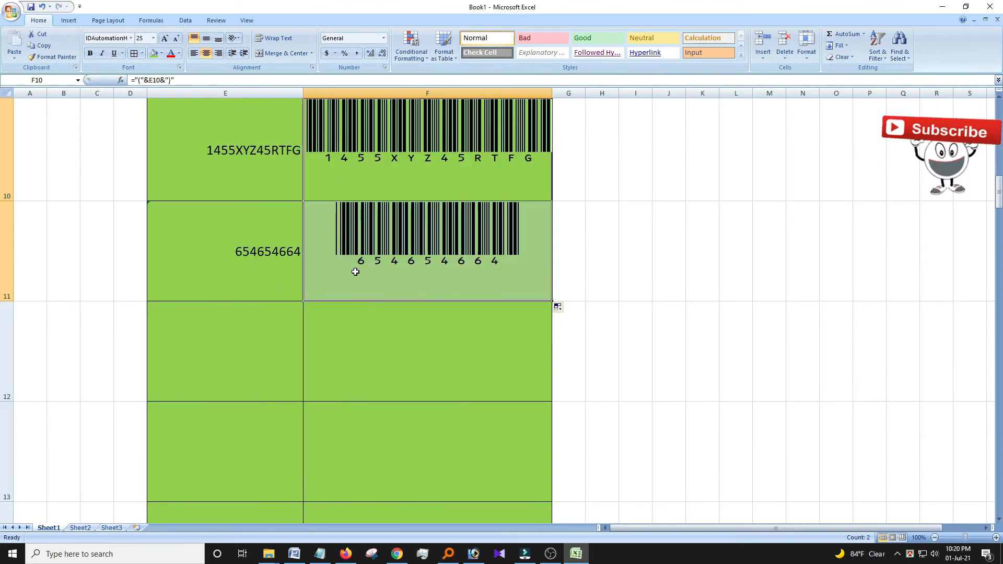
{"action": "left_click", "coordinate": [220, 346]}
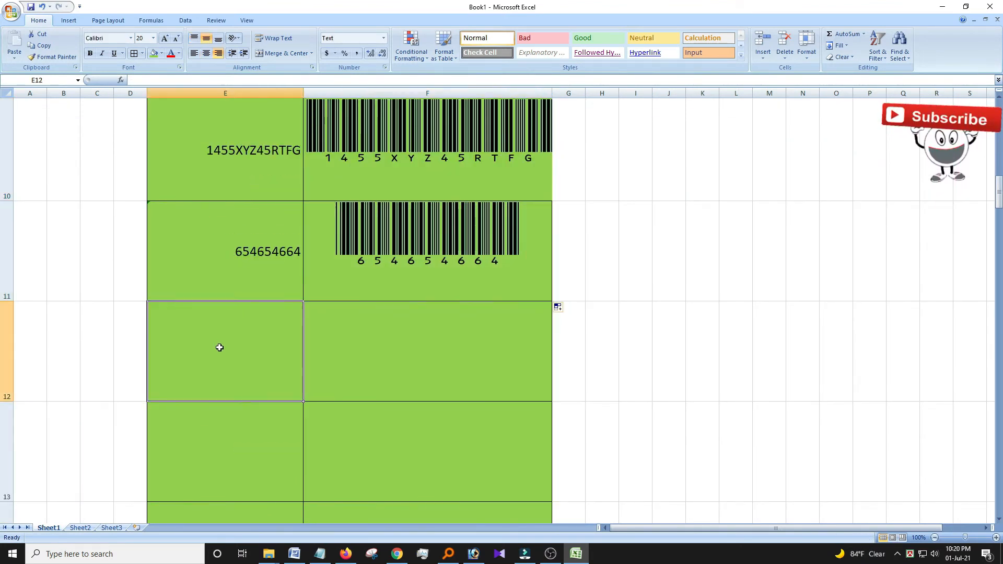
{"action": "type", "text": "65464622858"}
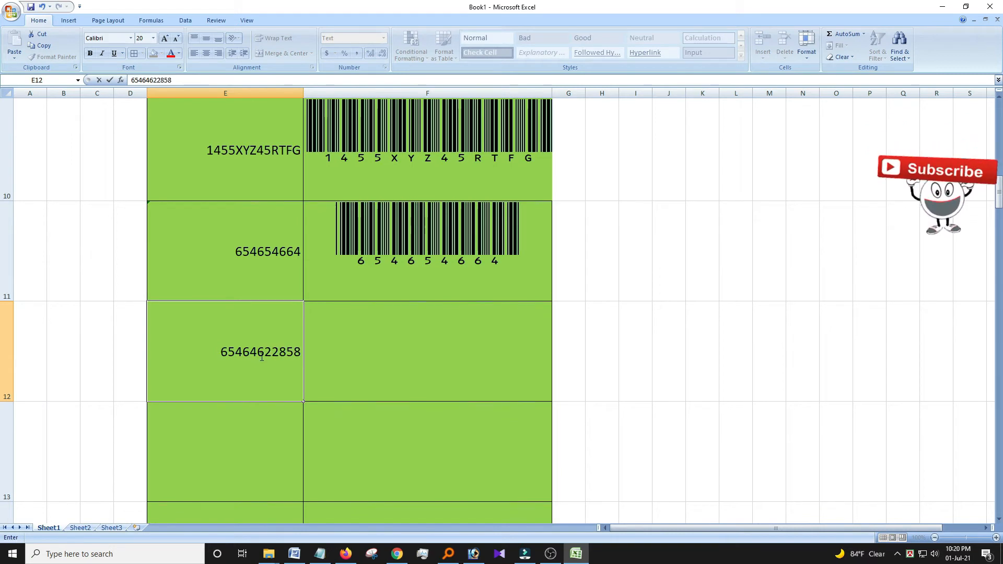
{"action": "left_click_drag", "start_coordinate": [263, 357], "coordinate": [243, 351]}
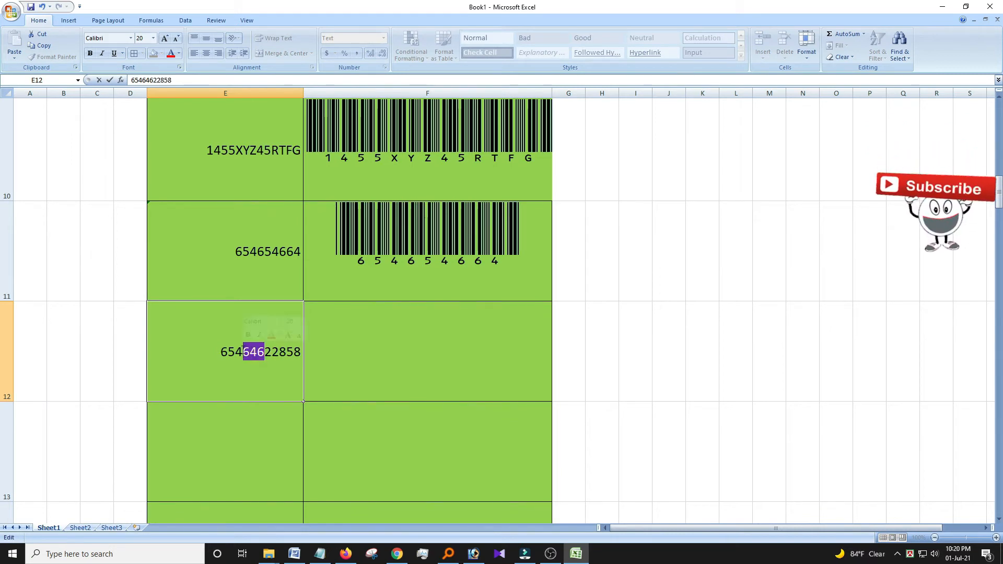
{"action": "type", "text": "DGEH"}
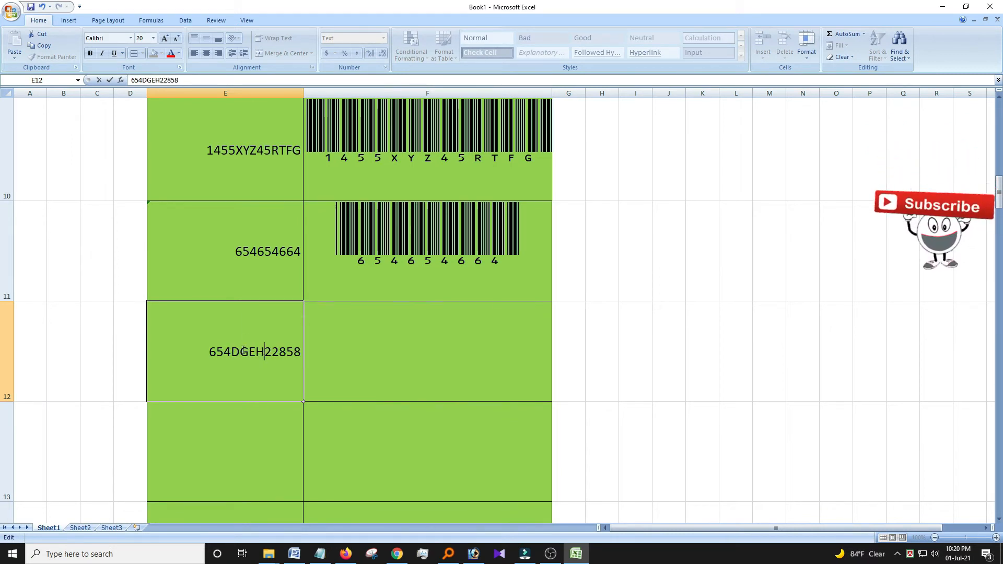
{"action": "left_click", "coordinate": [400, 348]}
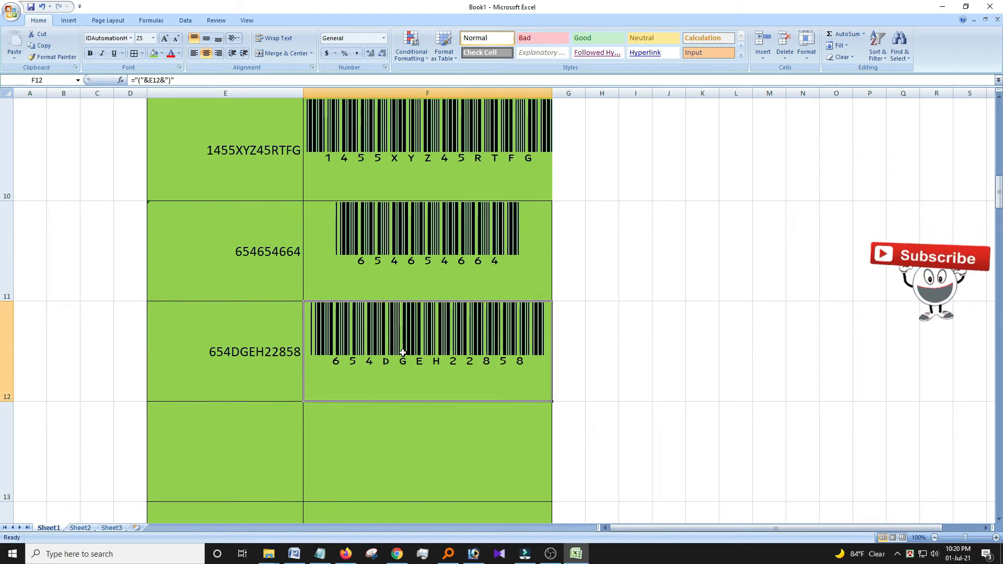
Step: Enter the code EJNEEUICJ4556 in cell E13
{"action": "scroll", "coordinate": [404, 354], "scroll_direction": "down", "scroll_amount": 2}
{"action": "scroll", "coordinate": [403, 353], "scroll_direction": "up", "scroll_amount": 2}
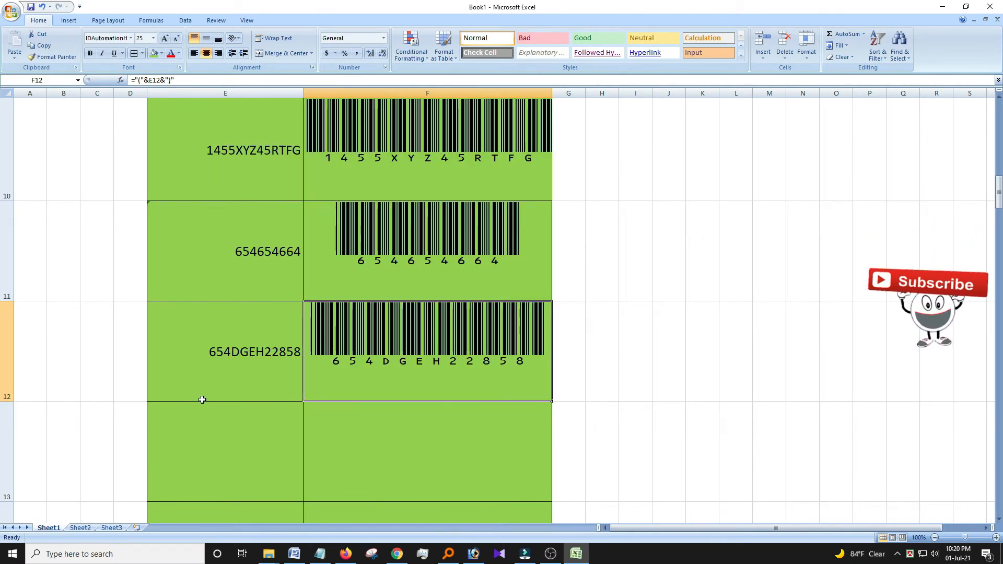
{"action": "left_click", "coordinate": [236, 425]}
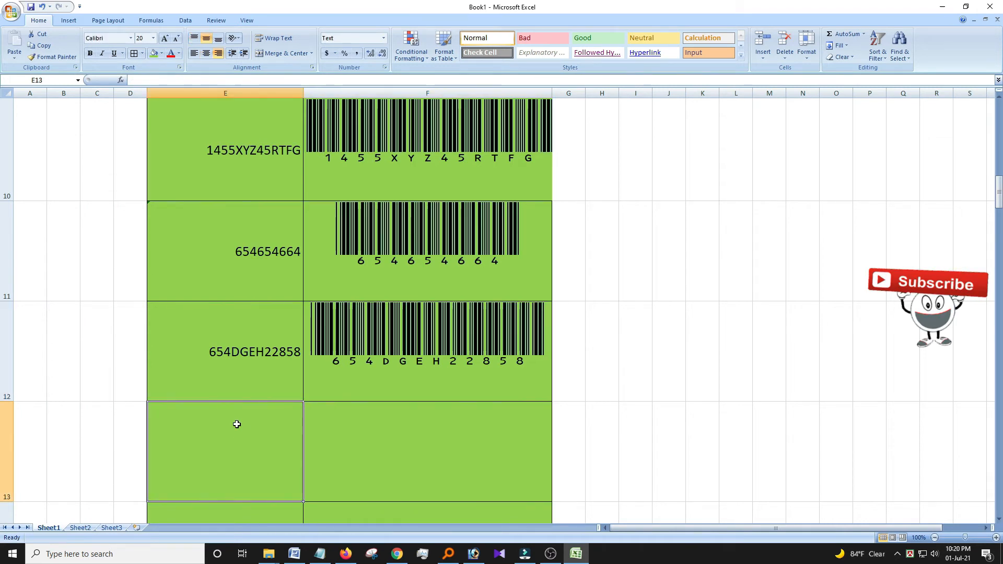
{"action": "type", "text": "EJNEEUICJ"}
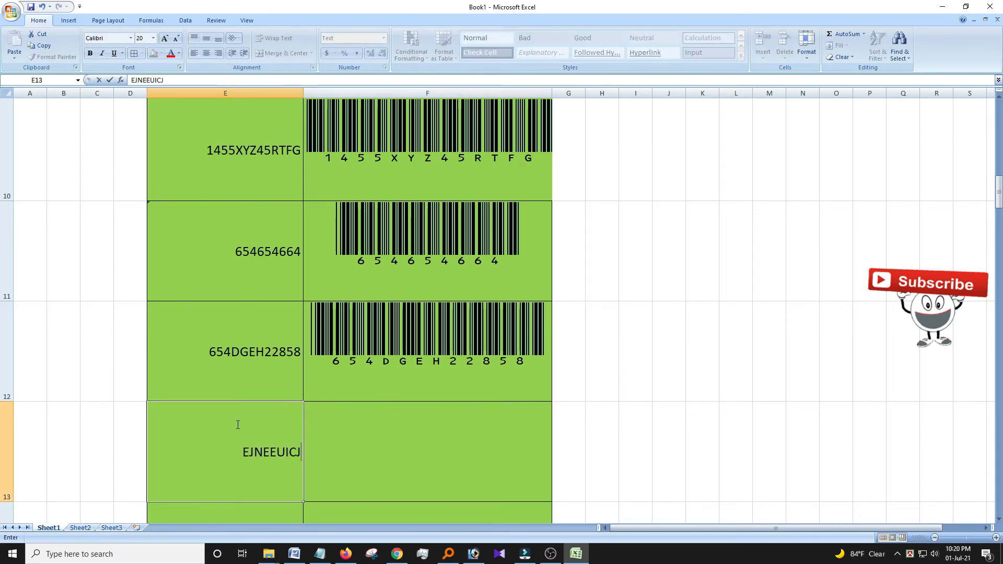
{"action": "type", "text": "4556"}
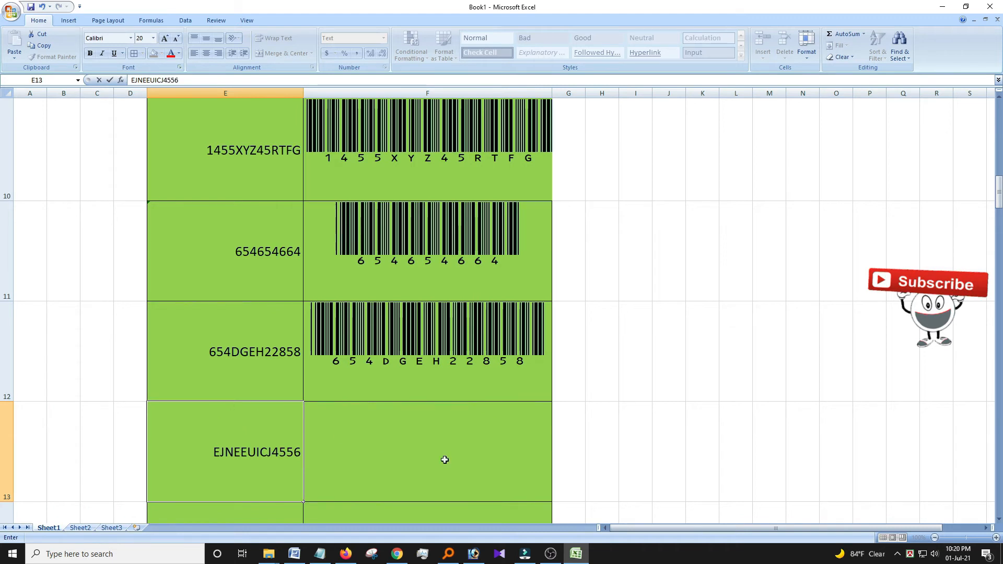
{"action": "left_click", "coordinate": [464, 453]}
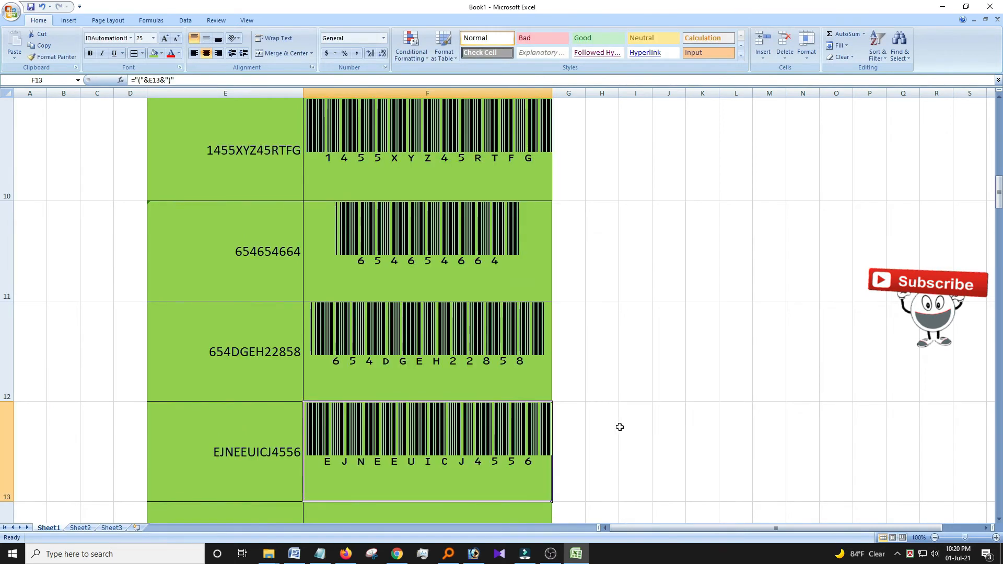
Step: Widen barcode column F so that the longest barcodes fit with space on both sides
{"action": "scroll", "coordinate": [572, 438], "scroll_direction": "down", "scroll_amount": 1}
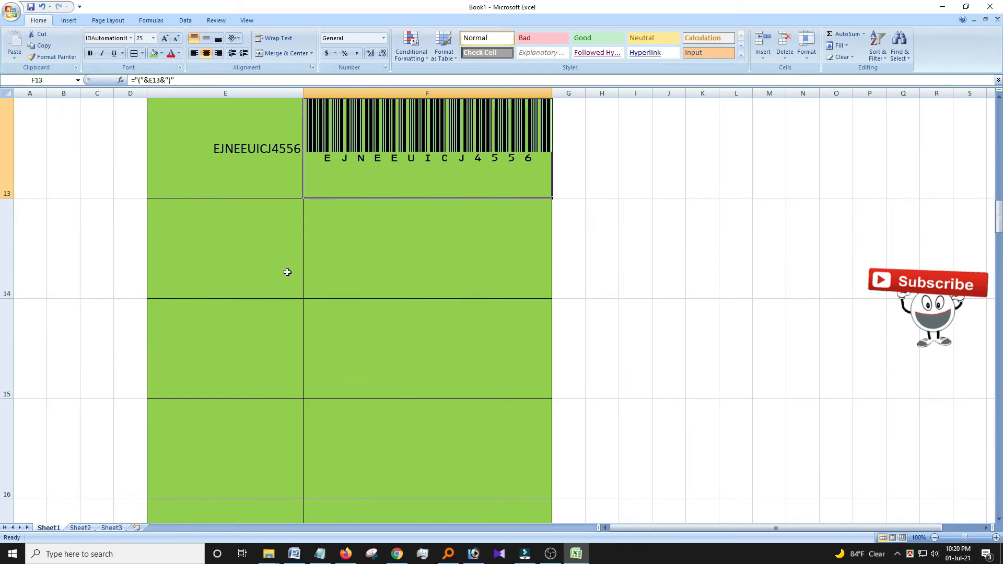
{"action": "scroll", "coordinate": [463, 270], "scroll_direction": "up", "scroll_amount": 2}
{"action": "scroll", "coordinate": [534, 310], "scroll_direction": "down", "scroll_amount": 1}
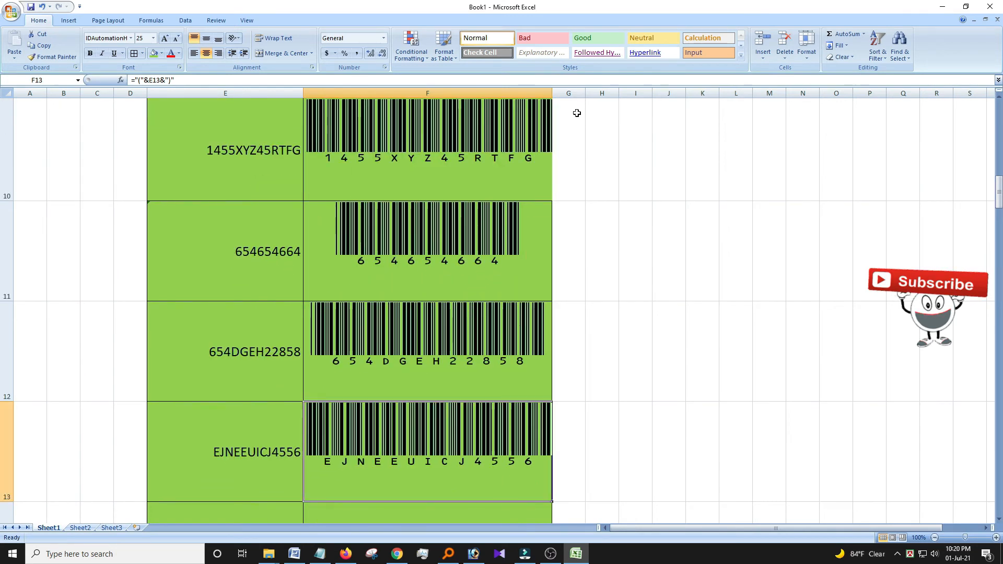
{"action": "left_click_drag", "start_coordinate": [553, 90], "coordinate": [632, 90]}
{"action": "scroll", "coordinate": [606, 224], "scroll_direction": "up", "scroll_amount": 3}
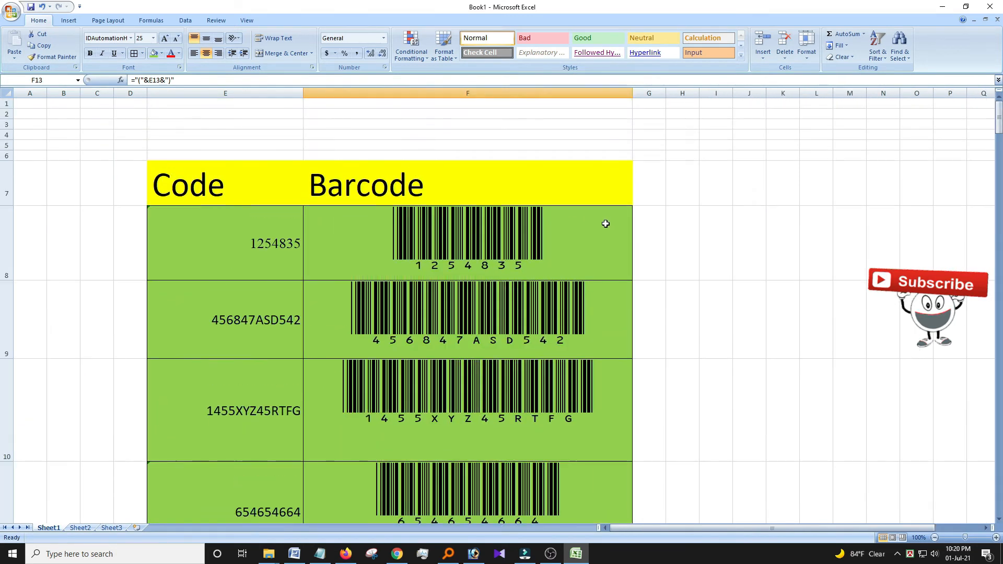
{"action": "scroll", "coordinate": [547, 268], "scroll_direction": "down", "scroll_amount": 3}
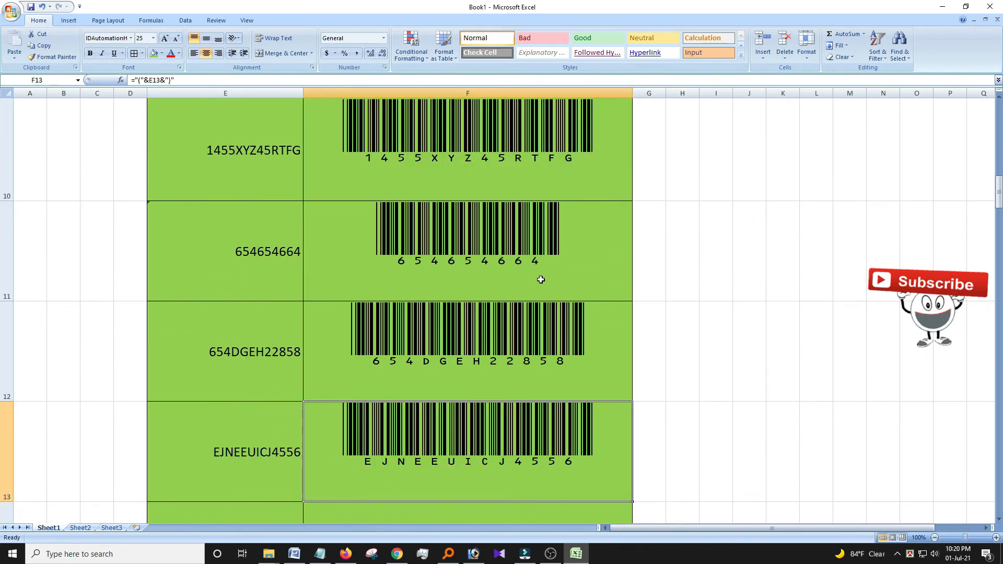
{"action": "scroll", "coordinate": [540, 278], "scroll_direction": "up", "scroll_amount": 2}
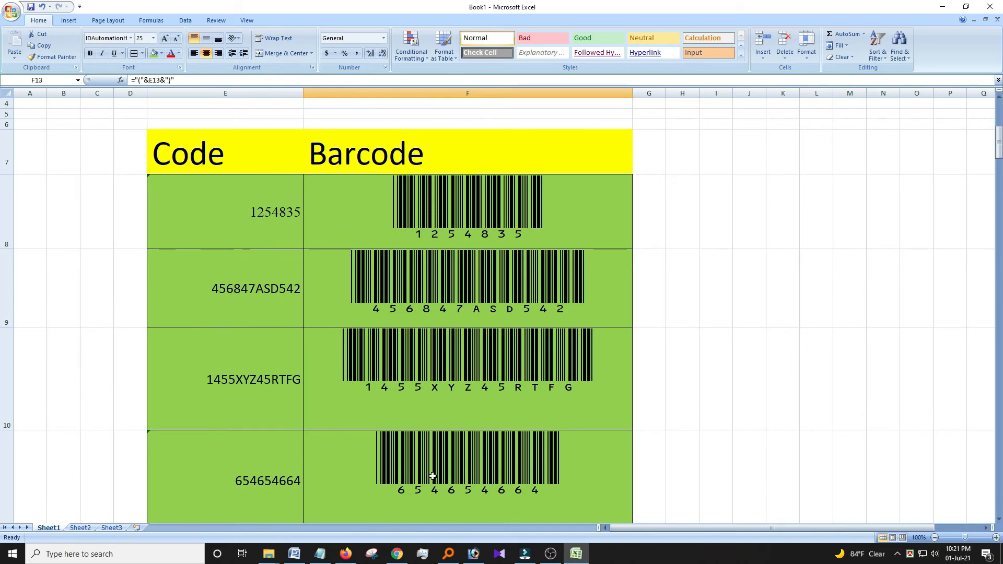
Step: Switch to Chrome and review the IDAutomation Code 39 barcode font page, including its table of font names and heights
{"action": "mouse_move", "coordinate": [400, 553]}
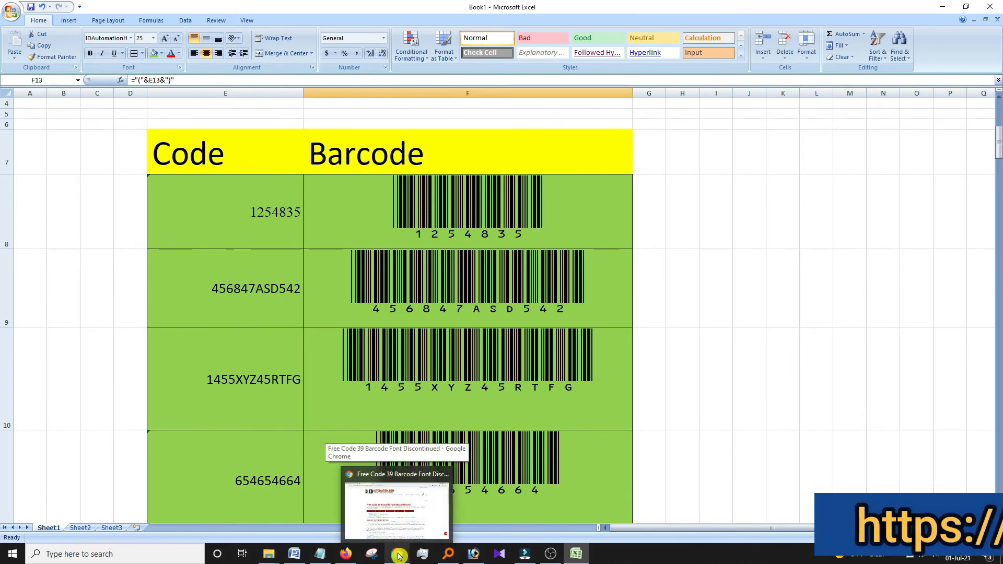
{"action": "left_click", "coordinate": [397, 502]}
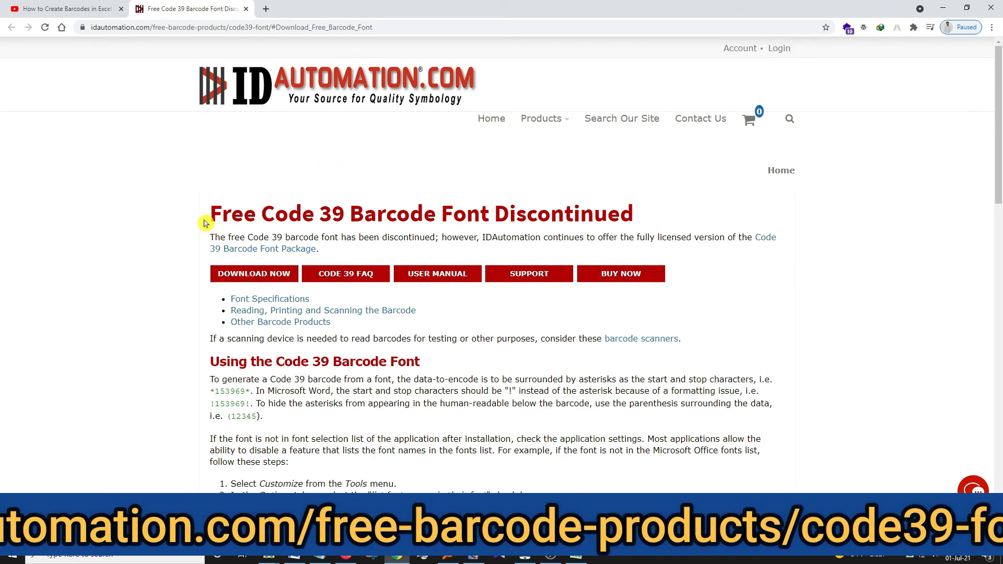
{"action": "left_click_drag", "start_coordinate": [209, 215], "coordinate": [636, 208]}
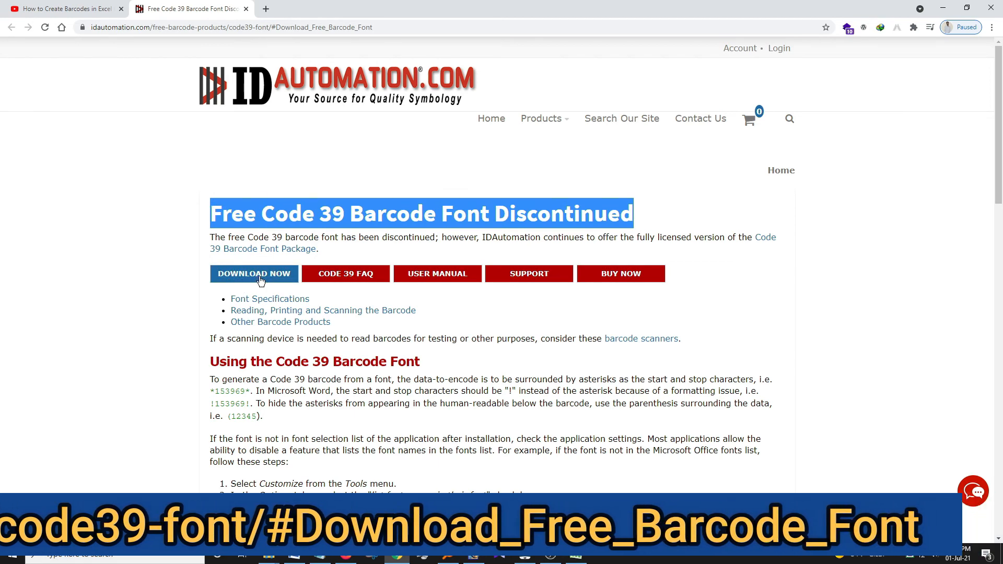
{"action": "scroll", "coordinate": [268, 273], "scroll_direction": "down", "scroll_amount": 10}
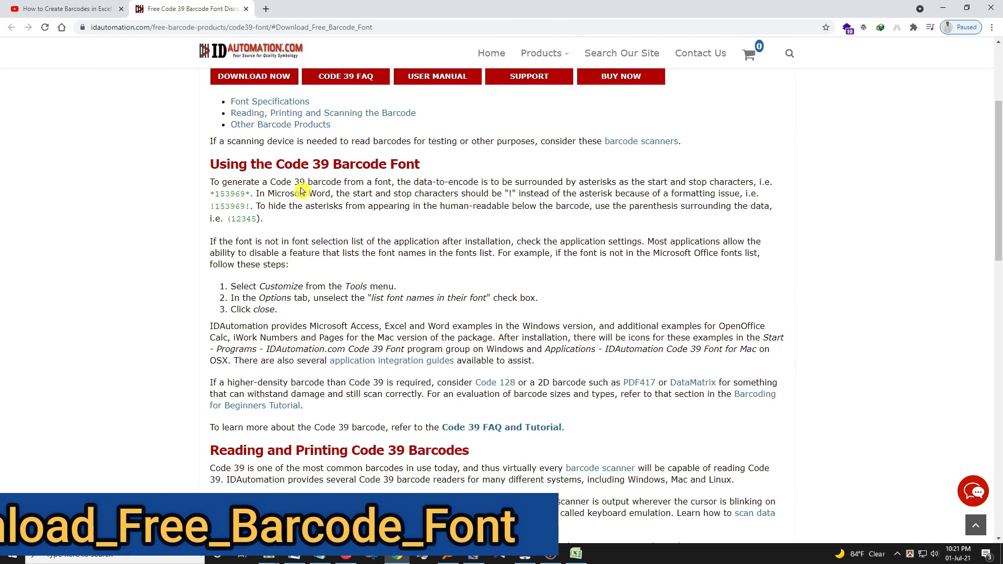
{"action": "scroll", "coordinate": [370, 214], "scroll_direction": "down", "scroll_amount": 6}
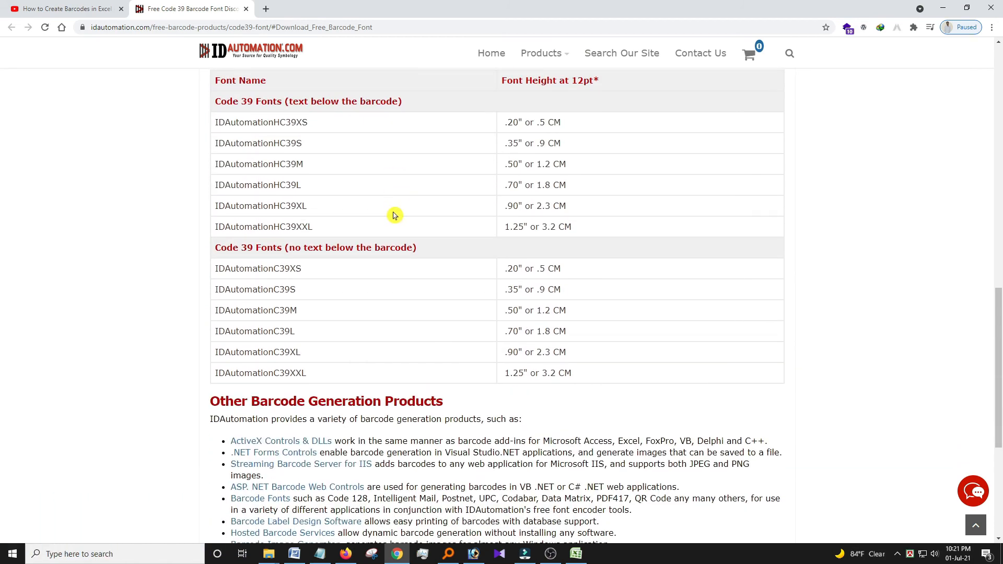
{"action": "scroll", "coordinate": [394, 215], "scroll_direction": "down", "scroll_amount": 5}
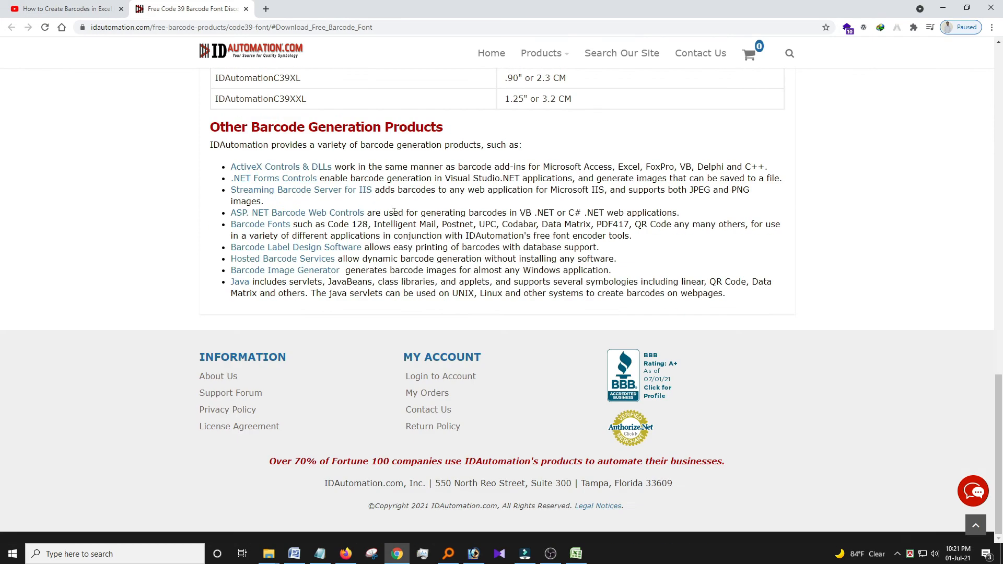
Step: Try to download the free Code 39 font archive IDAutomationCode39.zip from the IDAutomation page
{"action": "scroll", "coordinate": [397, 209], "scroll_direction": "up", "scroll_amount": 20}
{"action": "triple_click", "coordinate": [396, 209]}
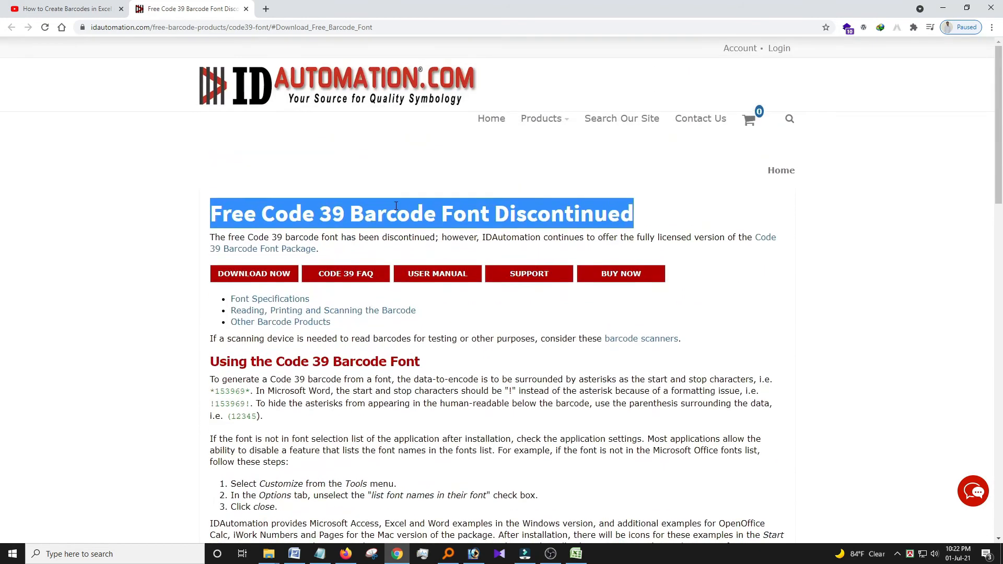
{"action": "left_click", "coordinate": [264, 275]}
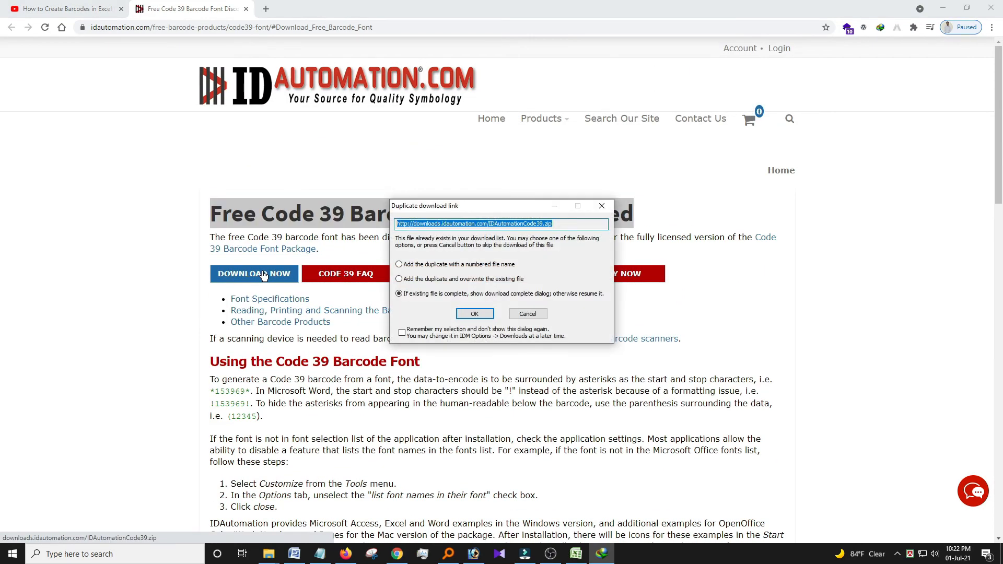
{"action": "left_click", "coordinate": [528, 314]}
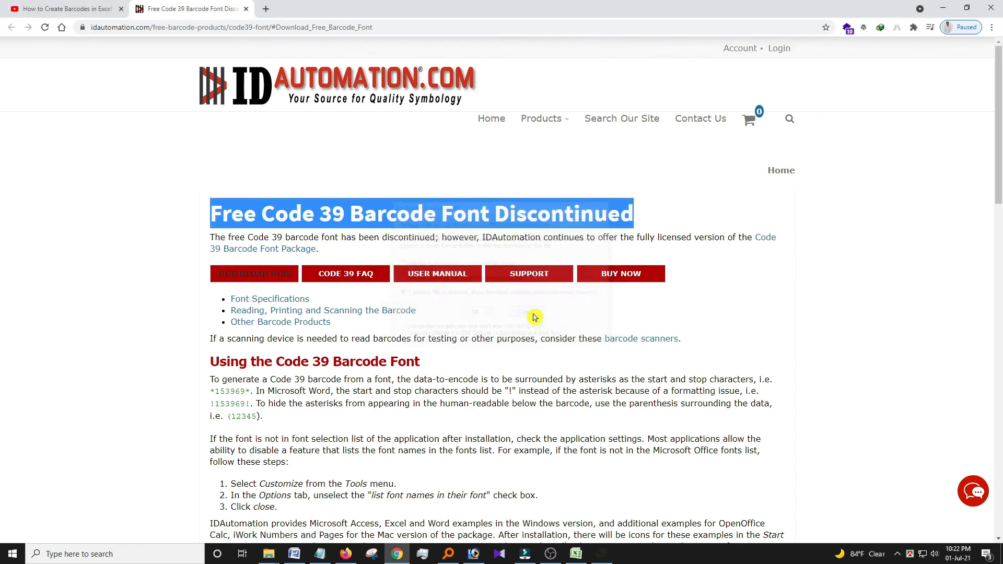
Step: Switch to File Explorer's IDAutomationCode39 folder, launch IDAutomation_Code39FreeFont.exe and accept its license agreement
{"action": "mouse_move", "coordinate": [276, 559]}
{"action": "left_click", "coordinate": [298, 504]}
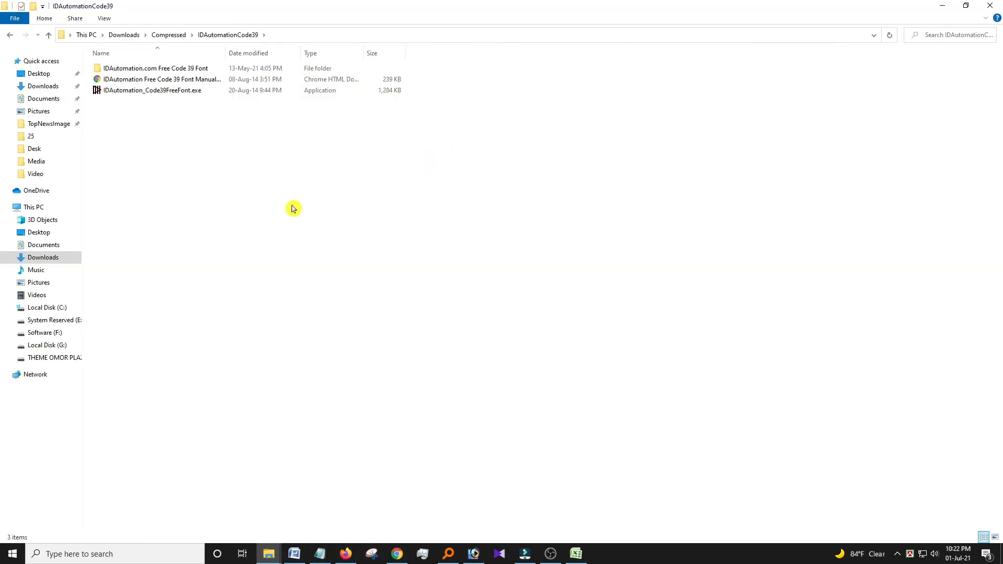
{"action": "left_click", "coordinate": [154, 94]}
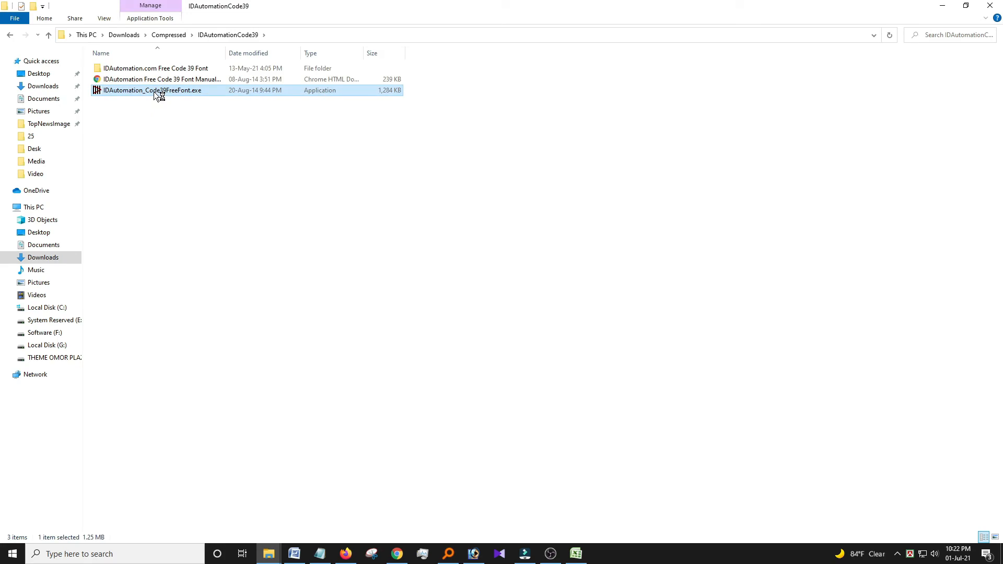
{"action": "double_click", "coordinate": [156, 92]}
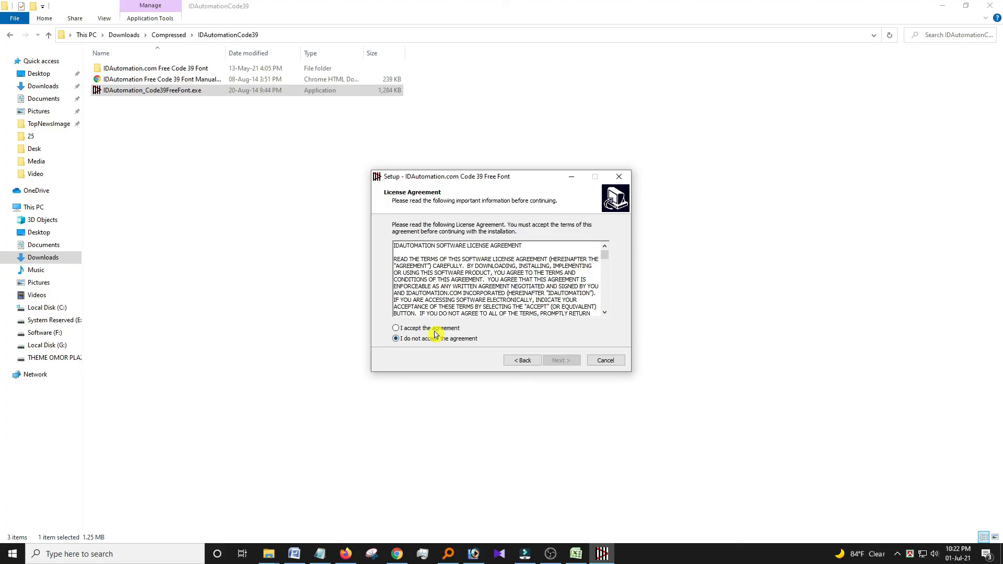
{"action": "left_click", "coordinate": [561, 361]}
{"action": "left_click", "coordinate": [561, 360]}
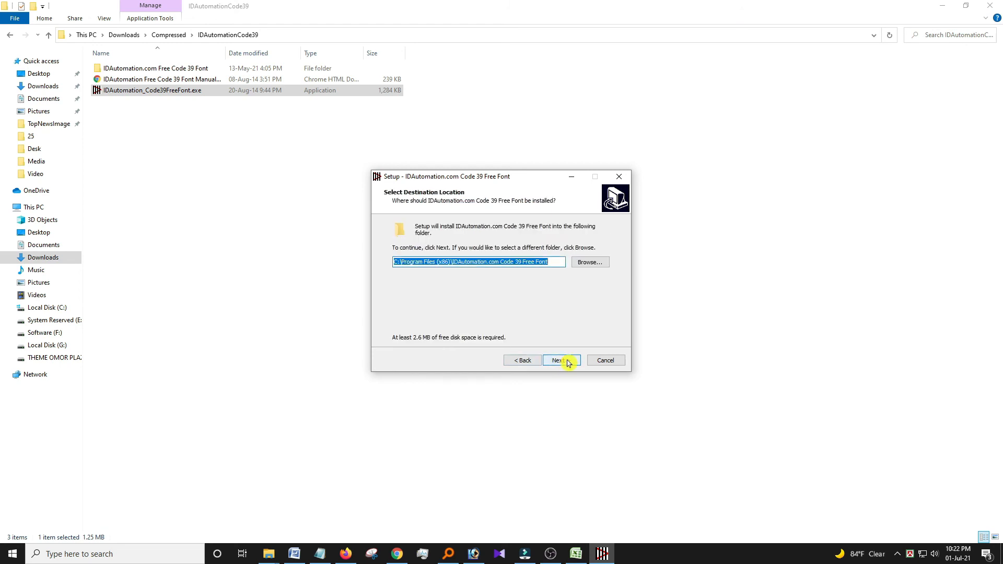
Step: Complete the Code 39 Free Font setup with the default destination folder and no desktop icon
{"action": "left_click", "coordinate": [561, 360]}
{"action": "left_click", "coordinate": [569, 363]}
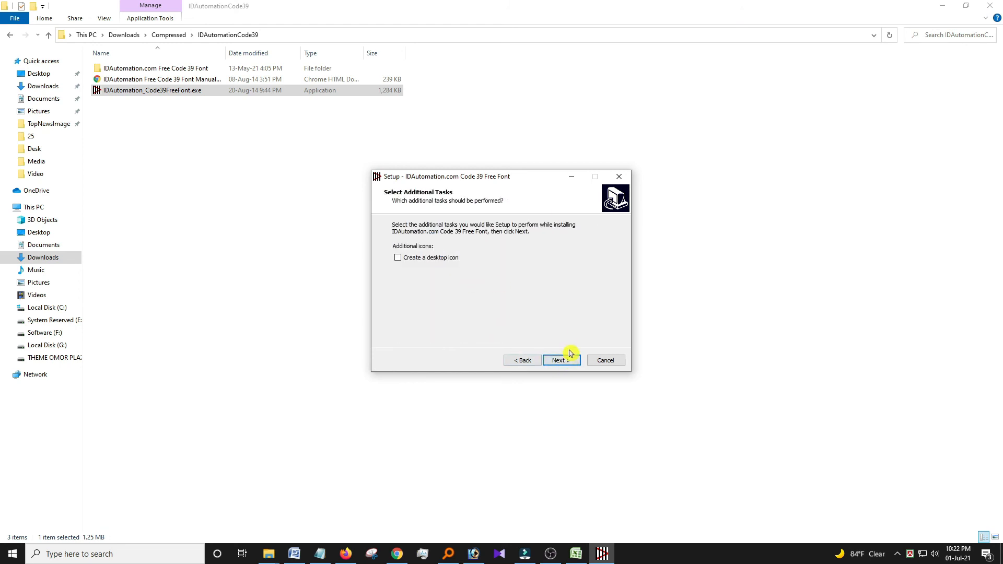
{"action": "left_click", "coordinate": [569, 360]}
{"action": "left_click", "coordinate": [563, 361]}
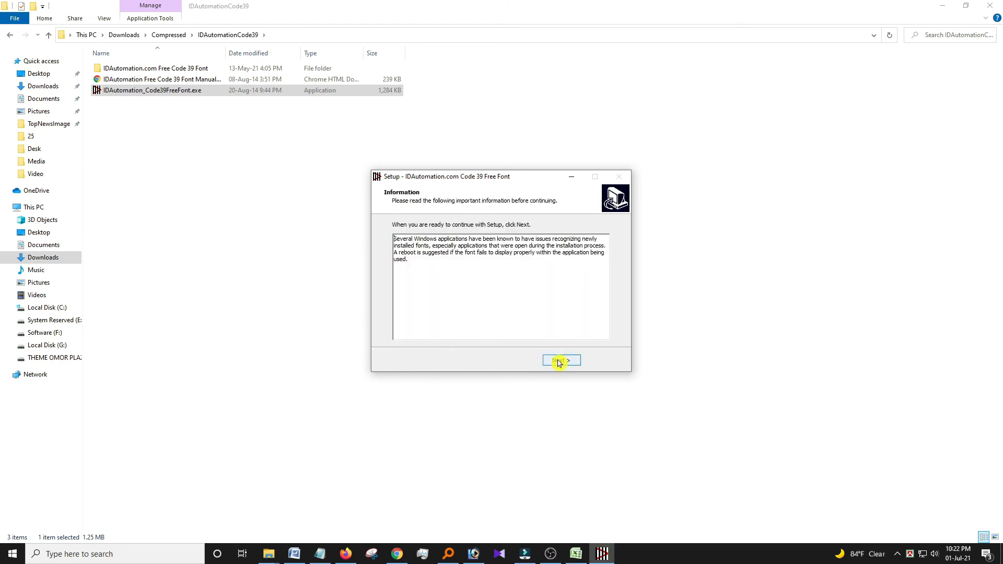
{"action": "left_click", "coordinate": [558, 362]}
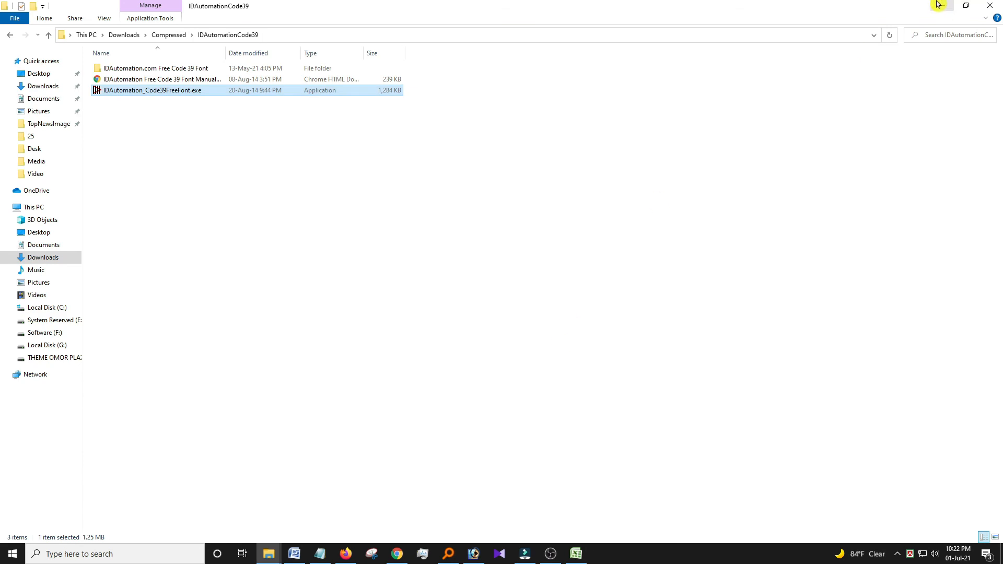
Step: Return to the Excel workbook and apply the IDAutomationHC39M Free Version font to barcode cell F13
{"action": "left_click", "coordinate": [939, 4]}
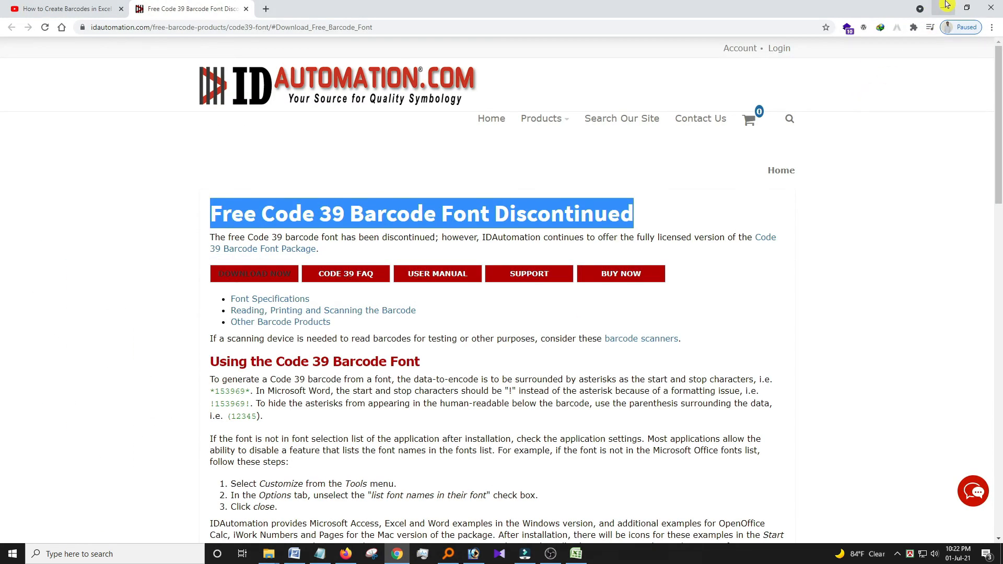
{"action": "left_click", "coordinate": [947, 4]}
{"action": "left_click", "coordinate": [131, 39]}
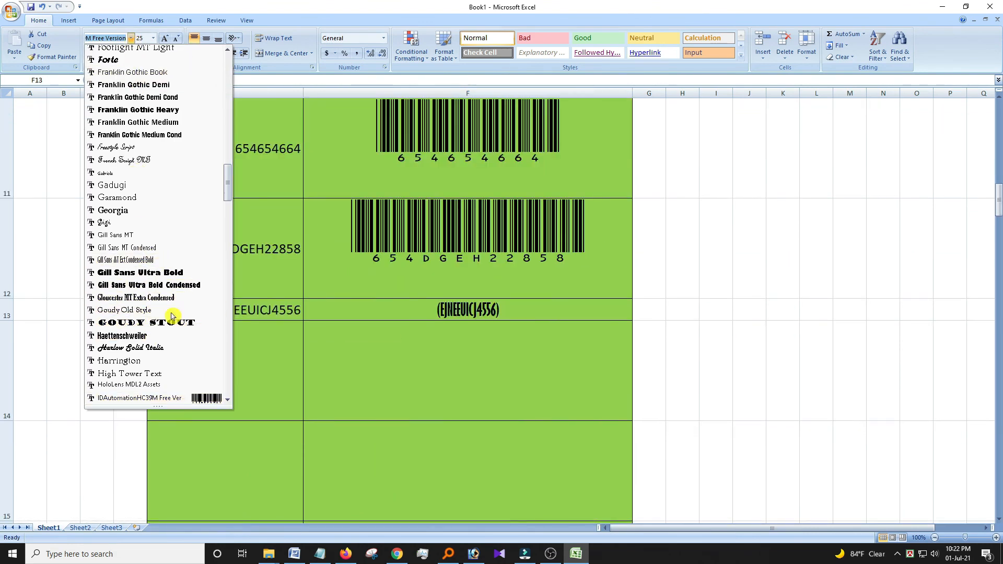
{"action": "scroll", "coordinate": [167, 395], "scroll_direction": "down", "scroll_amount": 2}
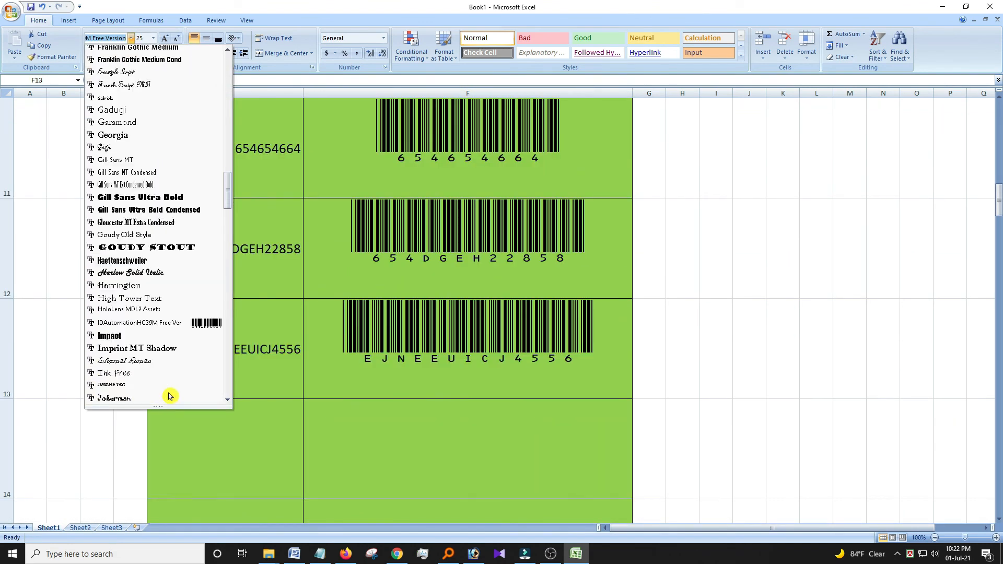
{"action": "left_click", "coordinate": [183, 327]}
Step: Center the Code and Barcode headings in E7:F7
{"action": "scroll", "coordinate": [528, 277], "scroll_direction": "up", "scroll_amount": 4}
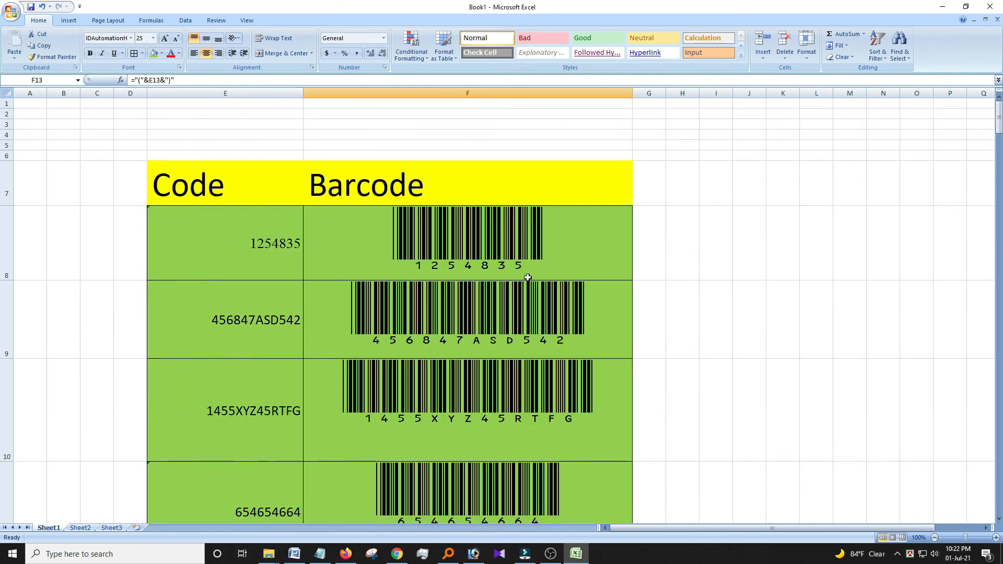
{"action": "left_click_drag", "start_coordinate": [263, 189], "coordinate": [419, 183]}
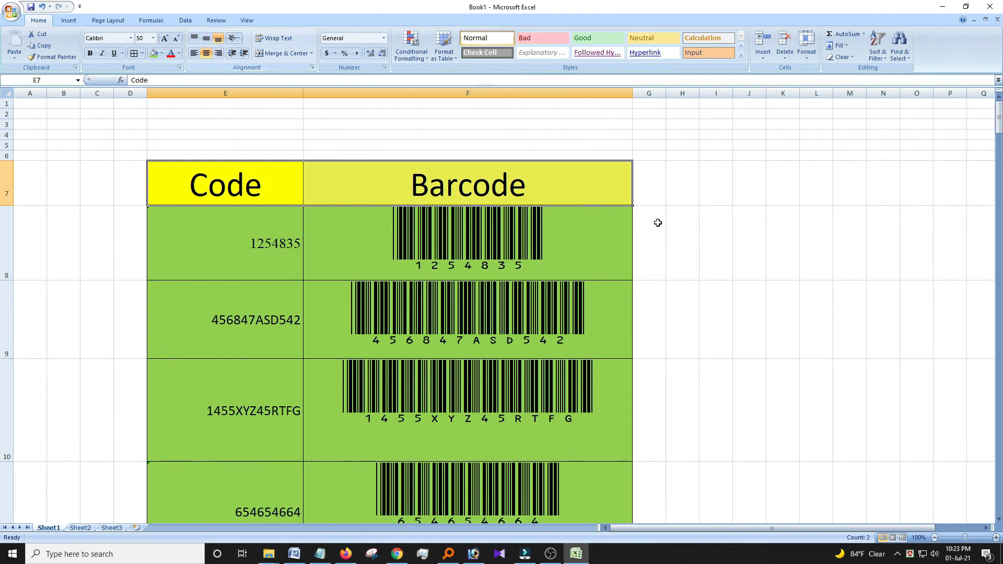
{"action": "scroll", "coordinate": [517, 255], "scroll_direction": "down", "scroll_amount": 6}
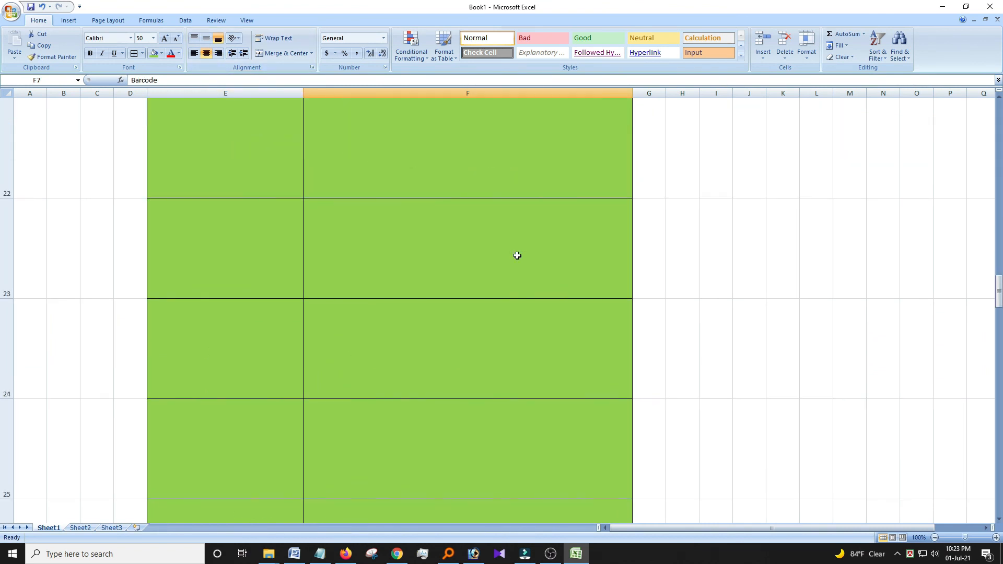
{"action": "scroll", "coordinate": [517, 255], "scroll_direction": "up", "scroll_amount": 4}
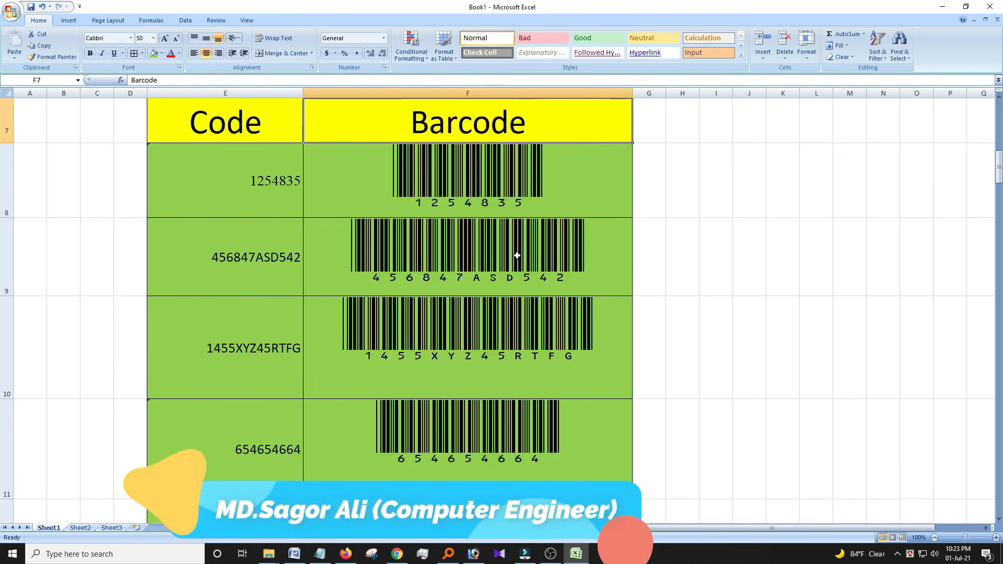